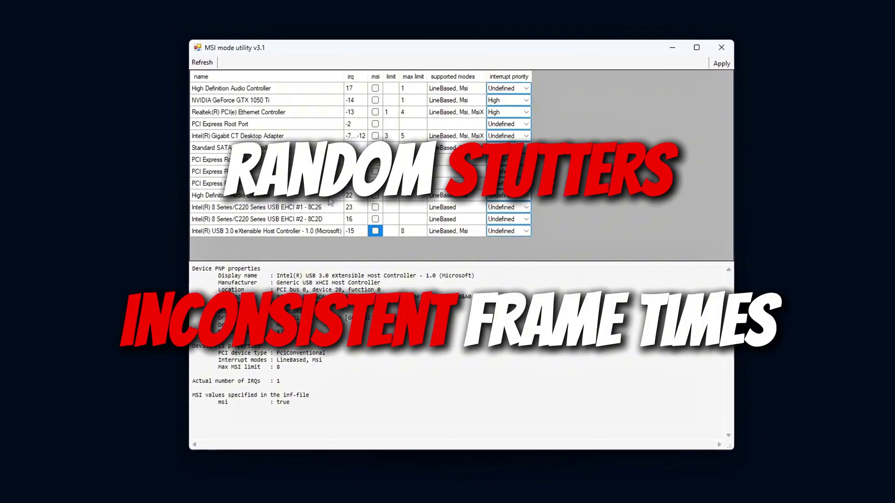
Step: Tick the msi checkbox for the NVIDIA GeForce GTX 1050 Ti and the Intel Gigabit CT Desktop Adapter
{"action": "left_click", "coordinate": [268, 101]}
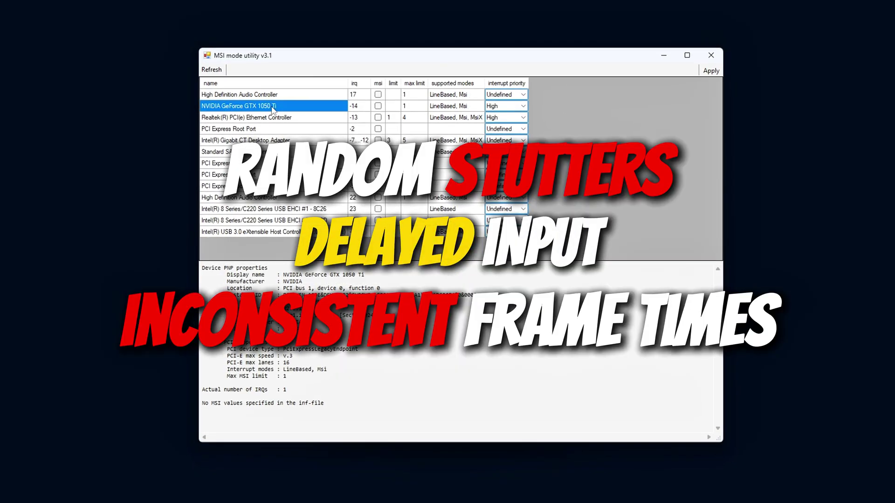
{"action": "left_click", "coordinate": [378, 107]}
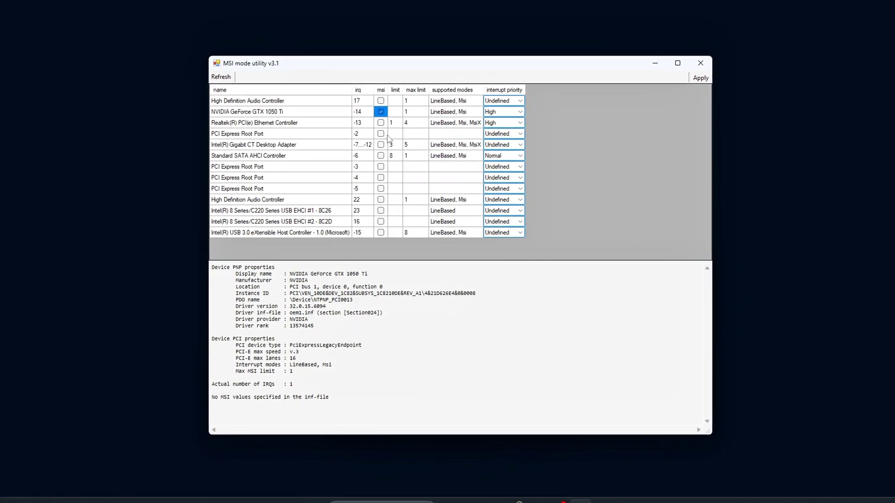
{"action": "left_click", "coordinate": [338, 146]}
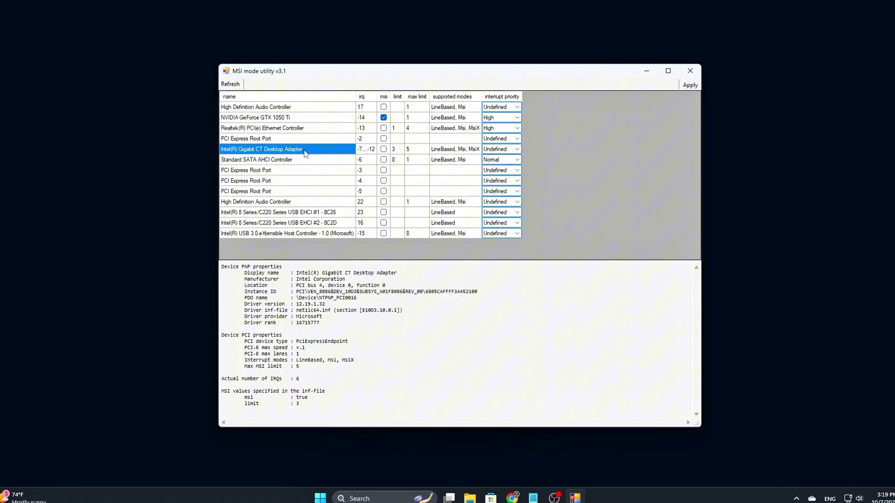
{"action": "left_click", "coordinate": [385, 150]}
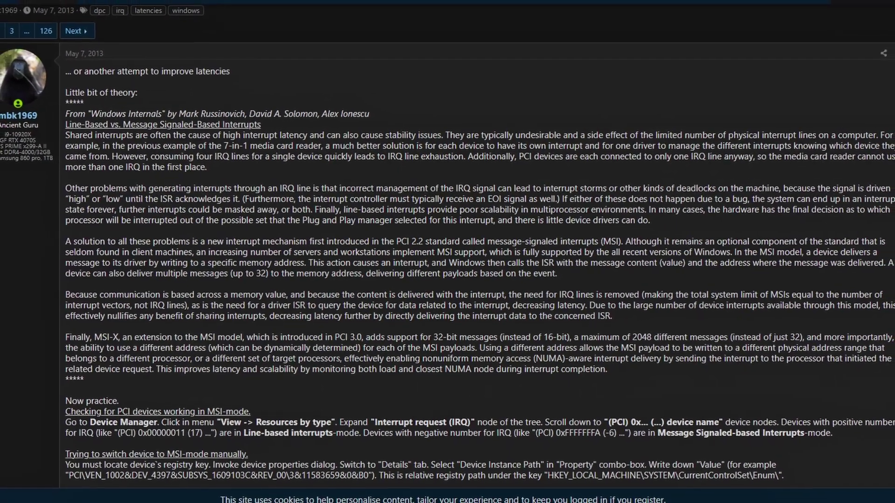
Step: Go down the device list, inspecting the audio, Ethernet, root port, SATA and USB 3.0 controllers
{"action": "scroll", "coordinate": [447, 251], "scroll_direction": "down", "scroll_amount": 2}
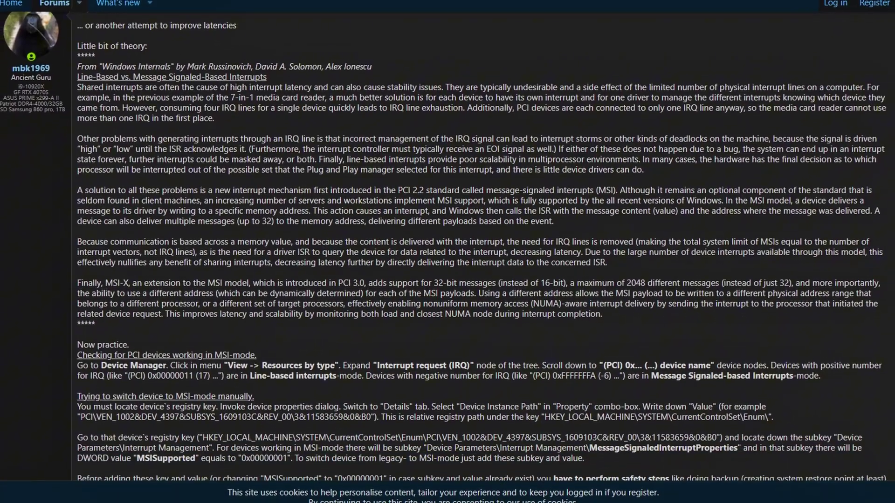
{"action": "scroll", "coordinate": [447, 251], "scroll_direction": "down", "scroll_amount": 3}
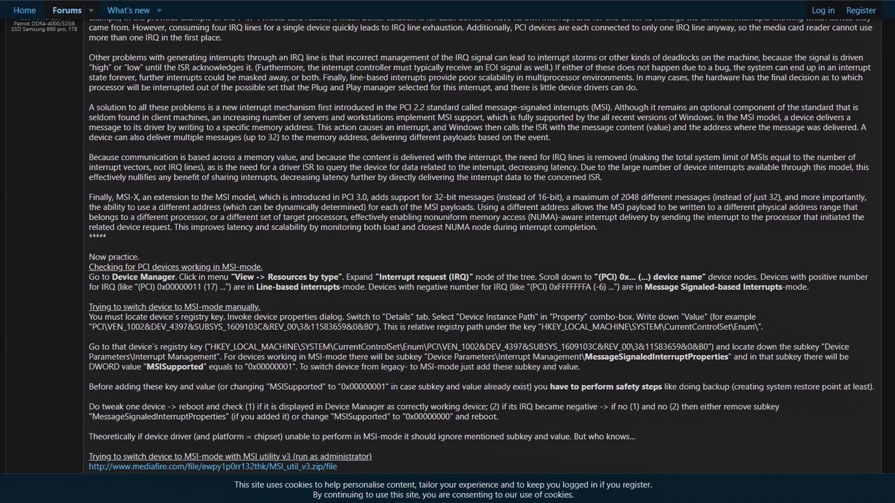
{"action": "scroll", "coordinate": [447, 252], "scroll_direction": "down", "scroll_amount": 3}
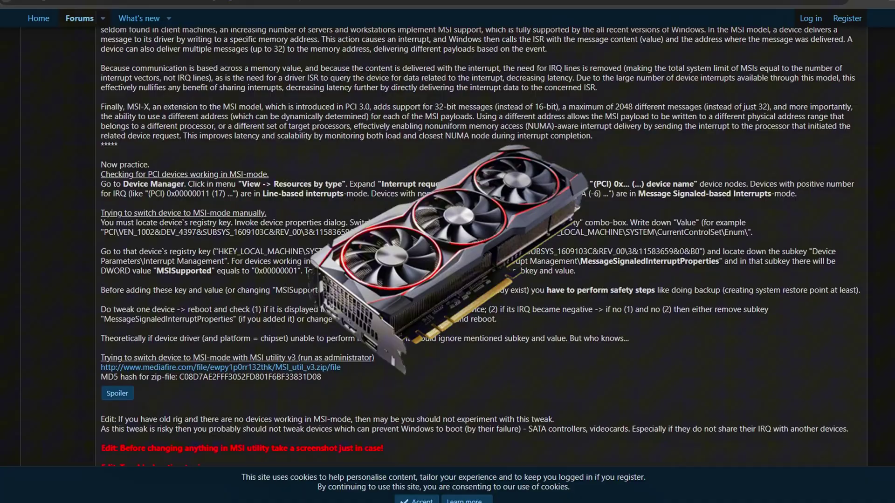
{"action": "scroll", "coordinate": [263, 280], "scroll_direction": "down", "scroll_amount": 2}
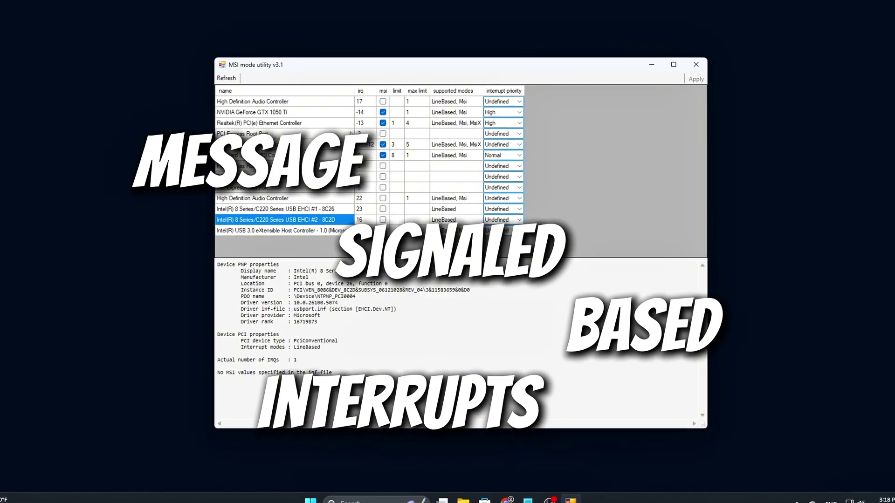
{"action": "left_click", "coordinate": [261, 101]}
{"action": "left_click", "coordinate": [260, 123]}
{"action": "left_click", "coordinate": [261, 134]}
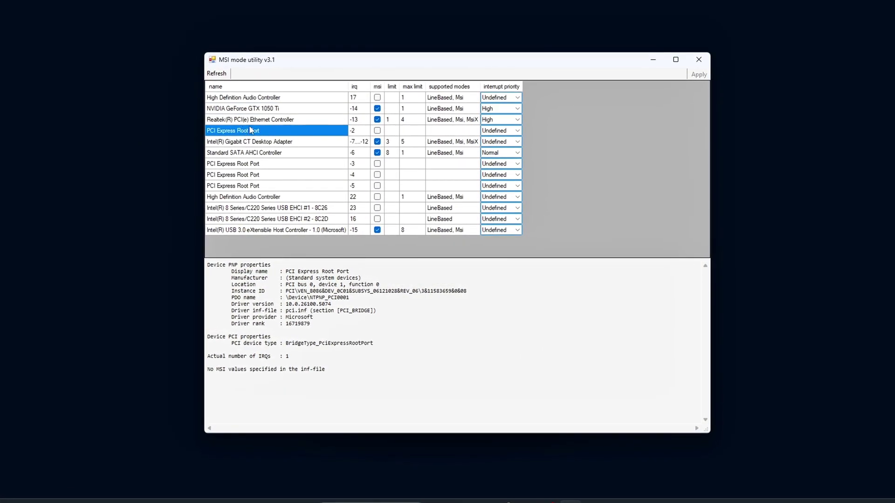
{"action": "left_click", "coordinate": [255, 142]}
{"action": "left_click", "coordinate": [256, 153]}
{"action": "left_click", "coordinate": [259, 175]}
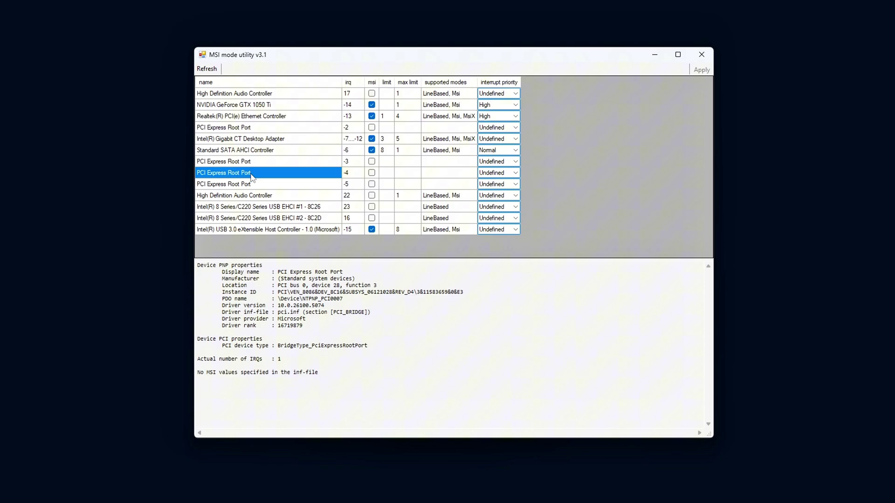
{"action": "left_click", "coordinate": [252, 184]}
{"action": "left_click", "coordinate": [252, 196]}
{"action": "left_click", "coordinate": [251, 218]}
{"action": "left_click", "coordinate": [250, 229]}
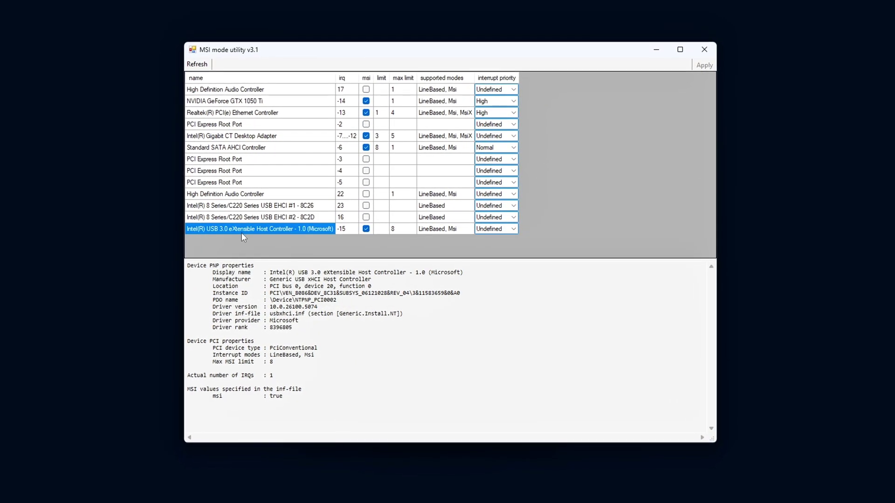
Step: Go back up through the USB EHCI, audio and root port rows to the GTX 1050 Ti
{"action": "left_click", "coordinate": [261, 217]}
{"action": "left_click", "coordinate": [278, 206]}
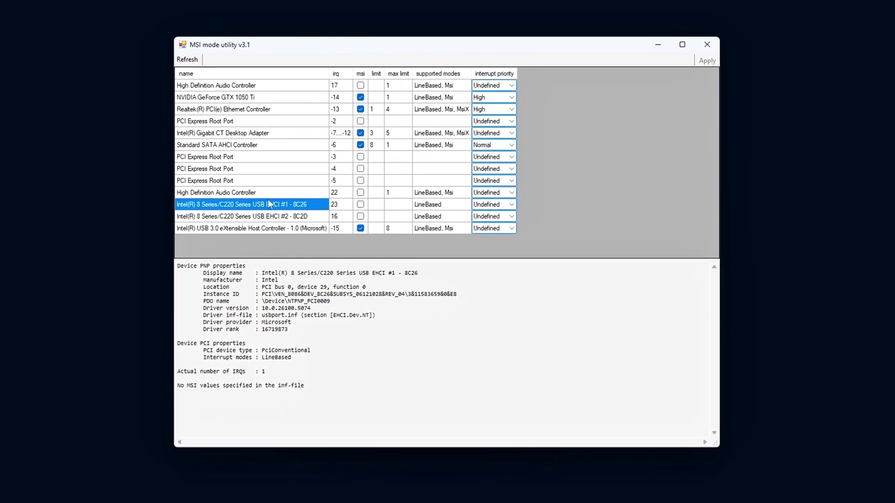
{"action": "left_click", "coordinate": [289, 193]}
{"action": "left_click", "coordinate": [287, 157]}
{"action": "left_click", "coordinate": [280, 121]}
{"action": "left_click", "coordinate": [266, 97]}
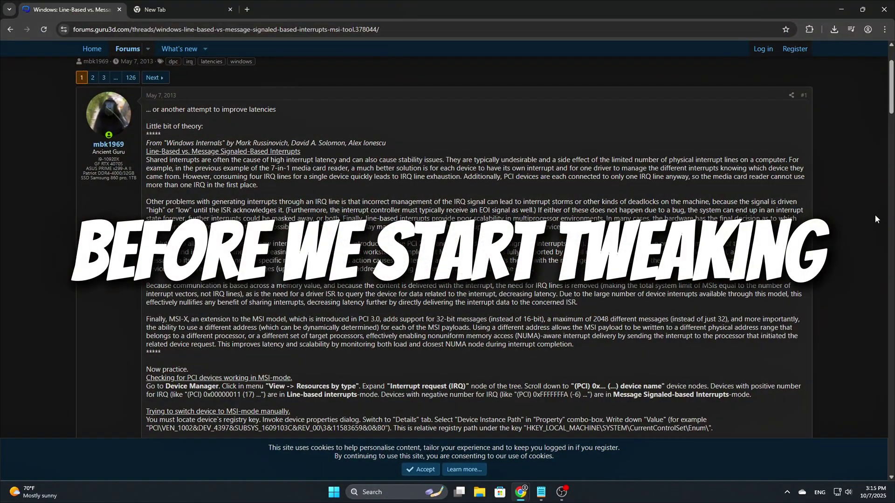
Step: Scroll the Guru3D forum thread down to its 'Now practice' section
{"action": "scroll", "coordinate": [868, 117], "scroll_direction": "down", "scroll_amount": 2}
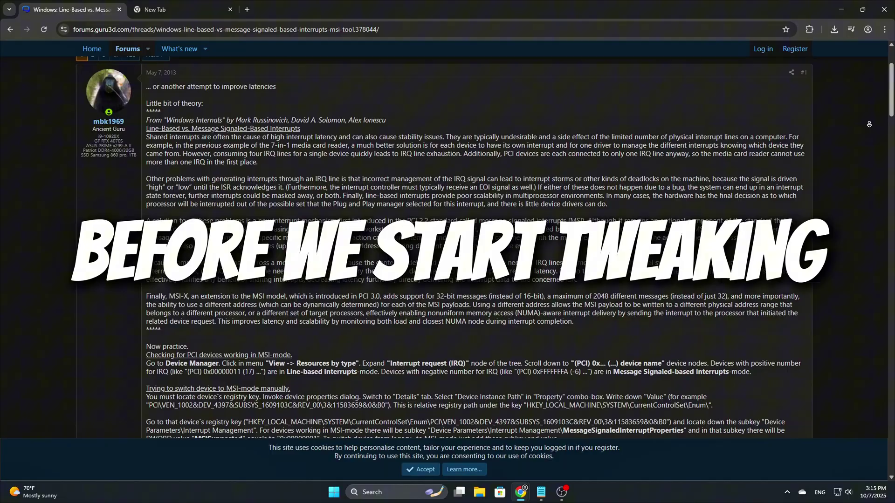
{"action": "scroll", "coordinate": [869, 124], "scroll_direction": "down", "scroll_amount": 2}
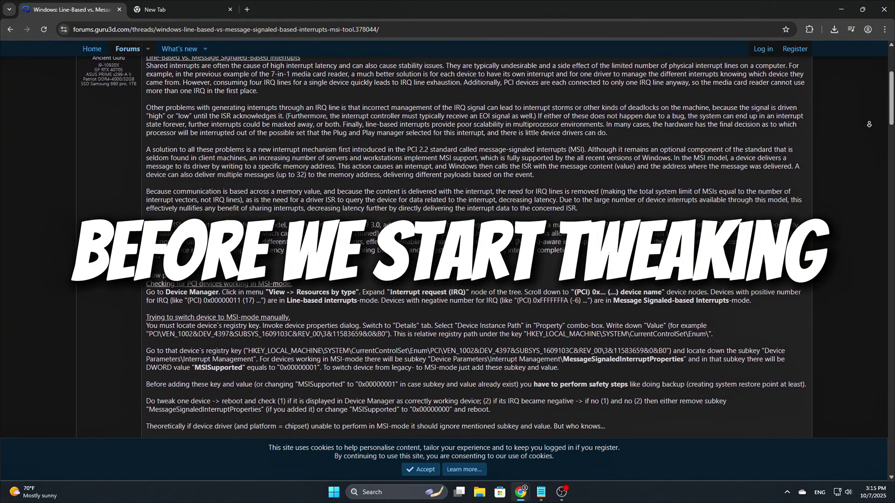
{"action": "scroll", "coordinate": [869, 125], "scroll_direction": "down", "scroll_amount": 2}
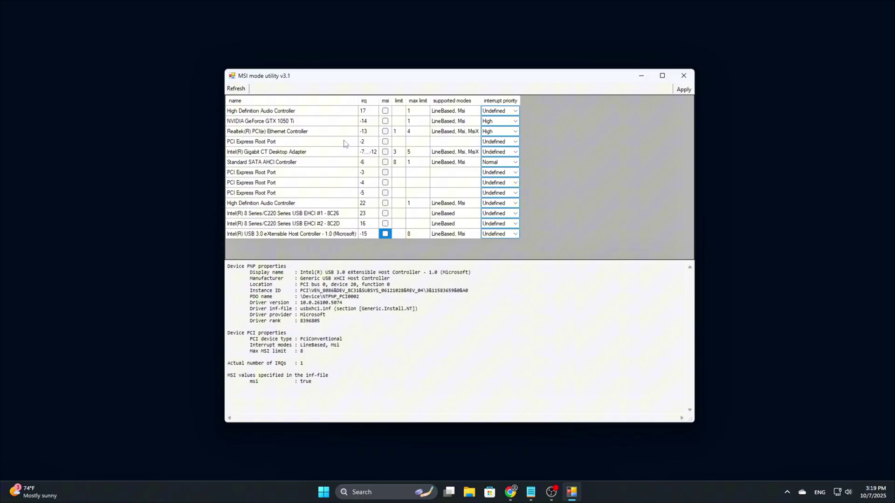
Step: Enable MSI for the GTX 1050 Ti, Intel Gigabit adapter and SATA AHCI controller, then open SATA's priority dropdown
{"action": "left_click", "coordinate": [264, 122]}
{"action": "left_click", "coordinate": [384, 118]}
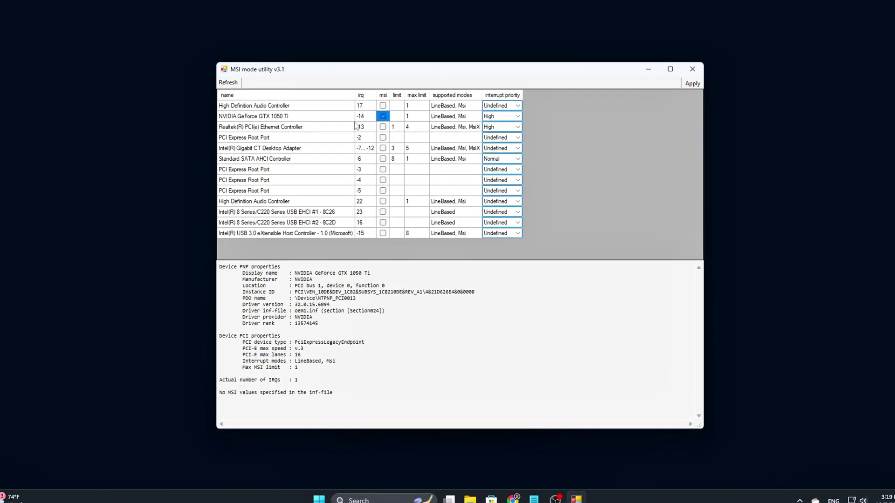
{"action": "left_click", "coordinate": [286, 149]}
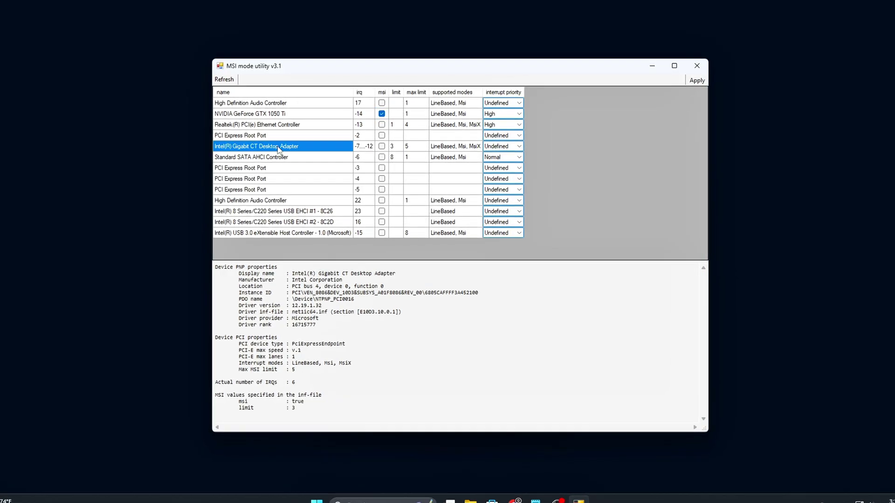
{"action": "left_click", "coordinate": [381, 145]}
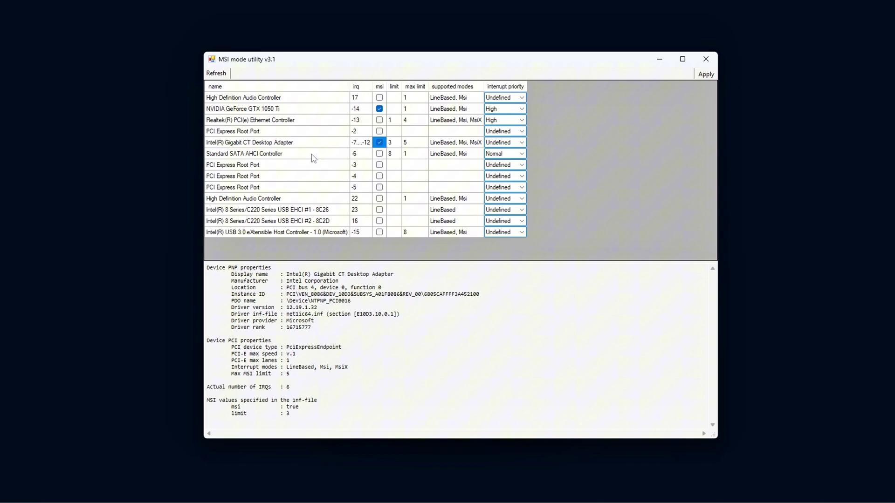
{"action": "left_click", "coordinate": [303, 155]}
{"action": "left_click", "coordinate": [378, 153]}
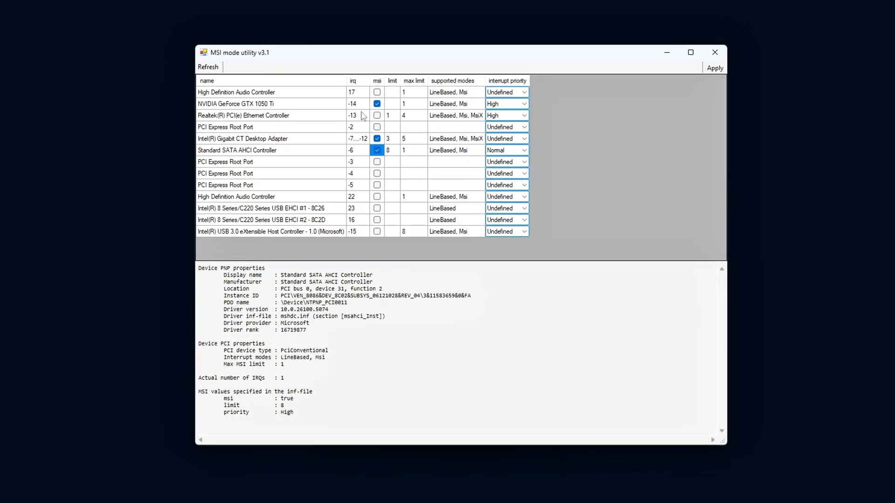
{"action": "left_click", "coordinate": [329, 106]}
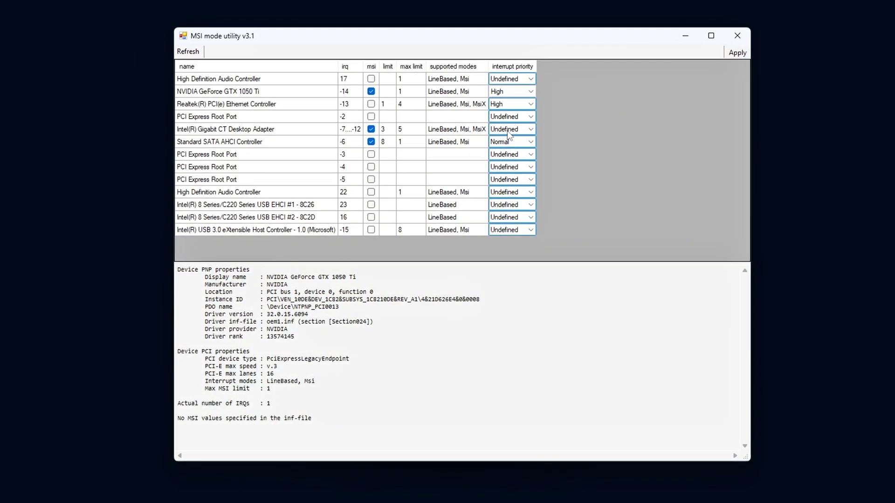
{"action": "left_click", "coordinate": [522, 151]}
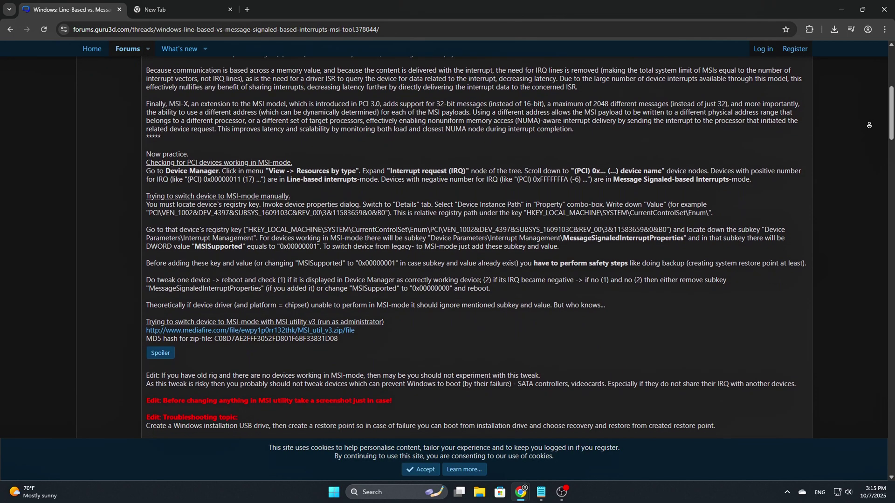
Step: Download MSI_util_v3 from the MediaFire link and show MSI_util_v3 (1).zip in its folder
{"action": "left_click", "coordinate": [782, 161]}
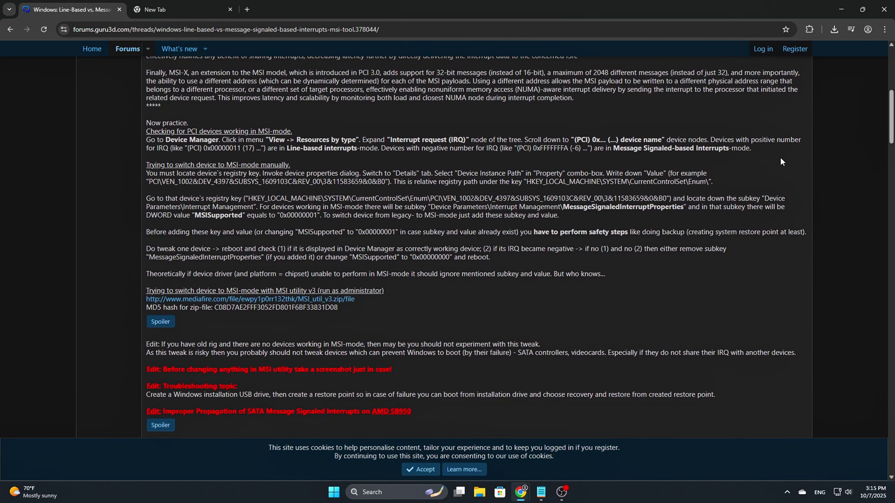
{"action": "left_click", "coordinate": [242, 300]}
{"action": "left_click", "coordinate": [541, 122]}
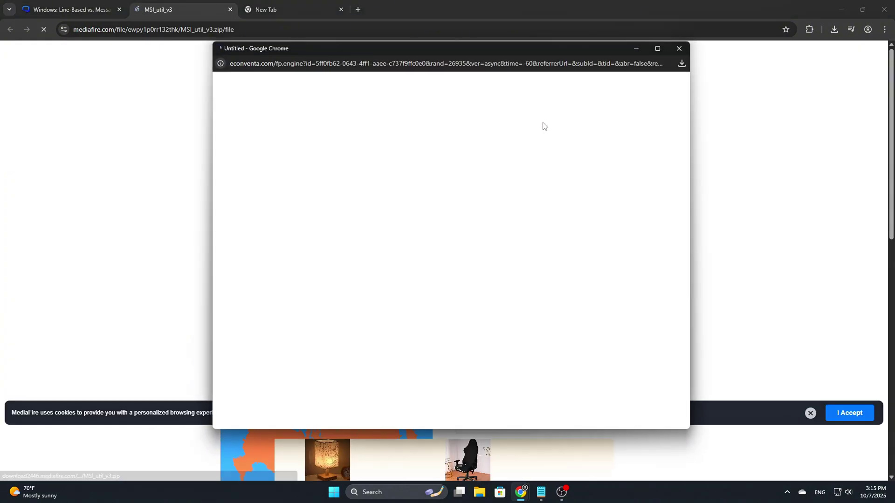
{"action": "left_click", "coordinate": [880, 7]}
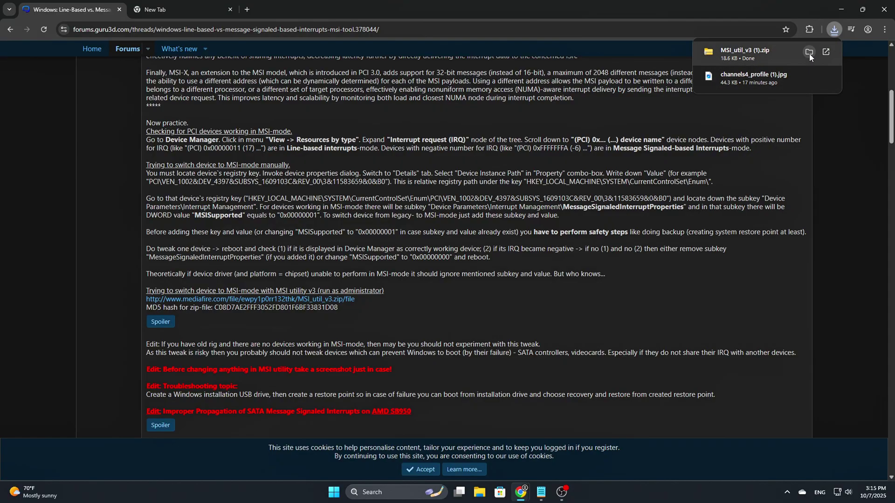
{"action": "left_click", "coordinate": [809, 52]}
{"action": "scroll", "coordinate": [443, 284], "scroll_direction": "up", "scroll_amount": 3, "text": "ctrl"}
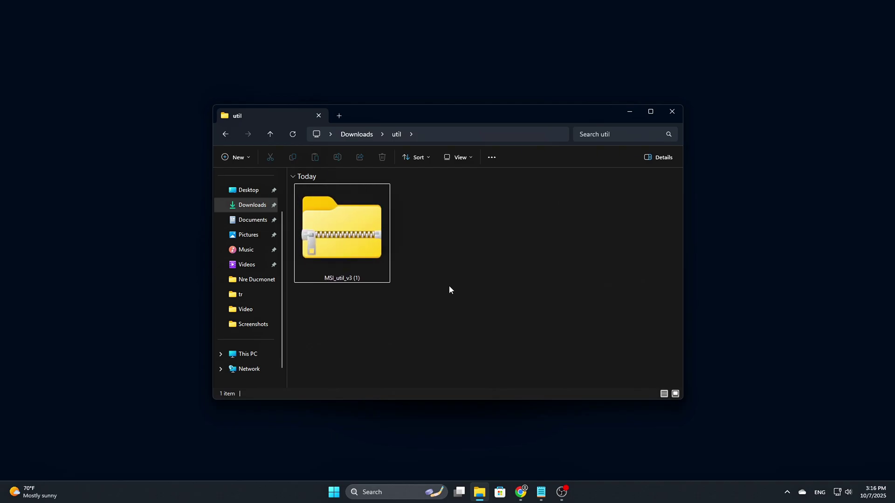
Step: Extract the MSI_util_v3 (1) zip to the suggested folder
{"action": "scroll", "coordinate": [449, 285], "scroll_direction": "up", "scroll_amount": 1, "text": "ctrl"}
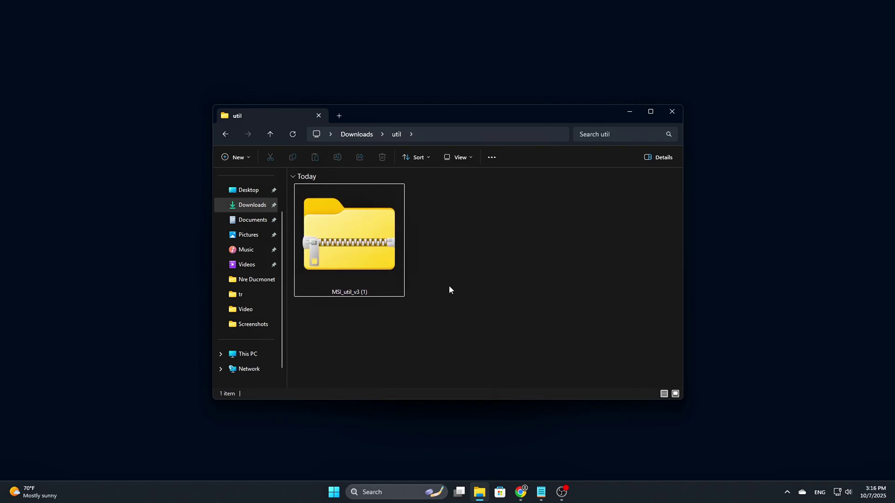
{"action": "right_click", "coordinate": [368, 228]}
{"action": "left_click", "coordinate": [422, 314]}
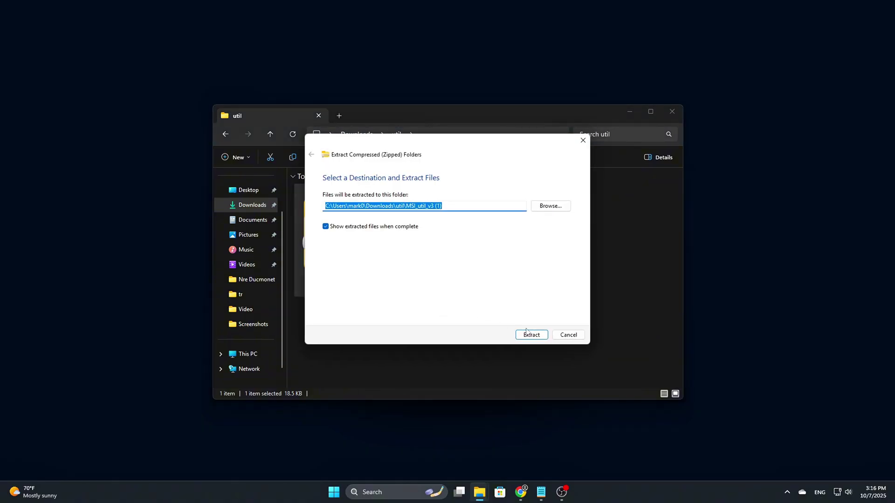
{"action": "left_click", "coordinate": [533, 336]}
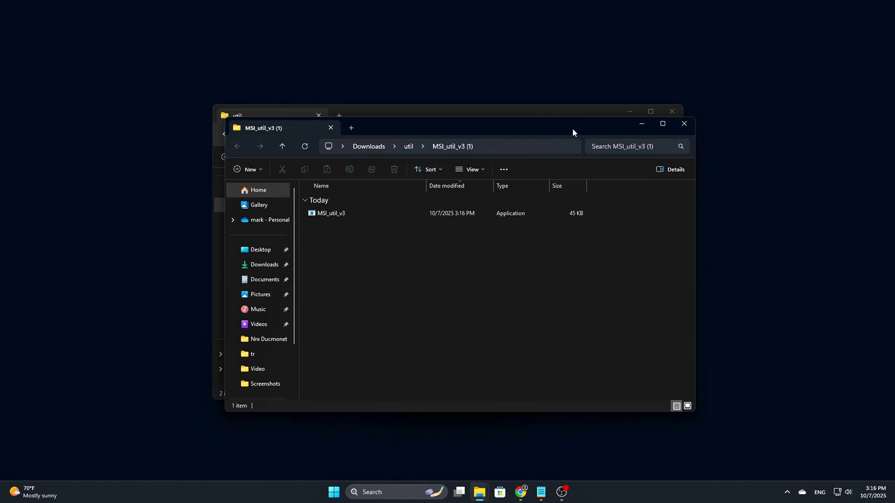
Step: Move aside and close the extra util folder window
{"action": "left_click_drag", "start_coordinate": [573, 129], "coordinate": [501, 121]}
{"action": "left_click", "coordinate": [672, 112]}
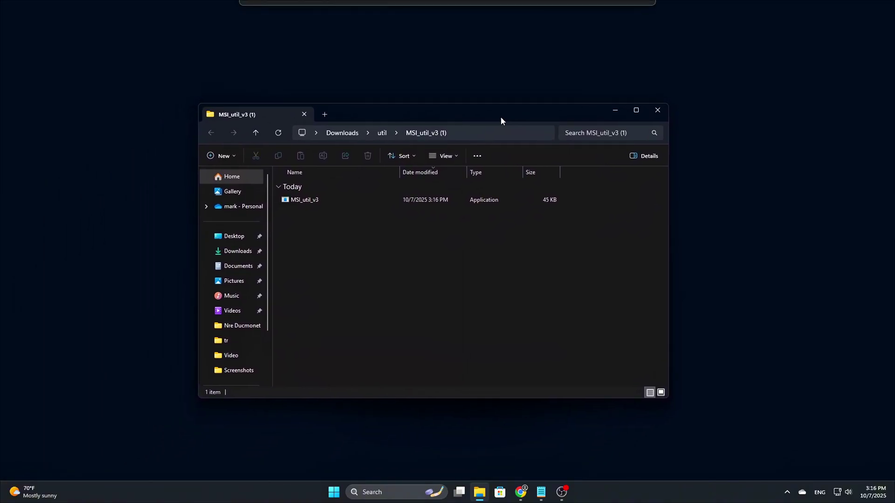
{"action": "scroll", "coordinate": [563, 283], "scroll_direction": "up", "scroll_amount": 2, "text": "ctrl"}
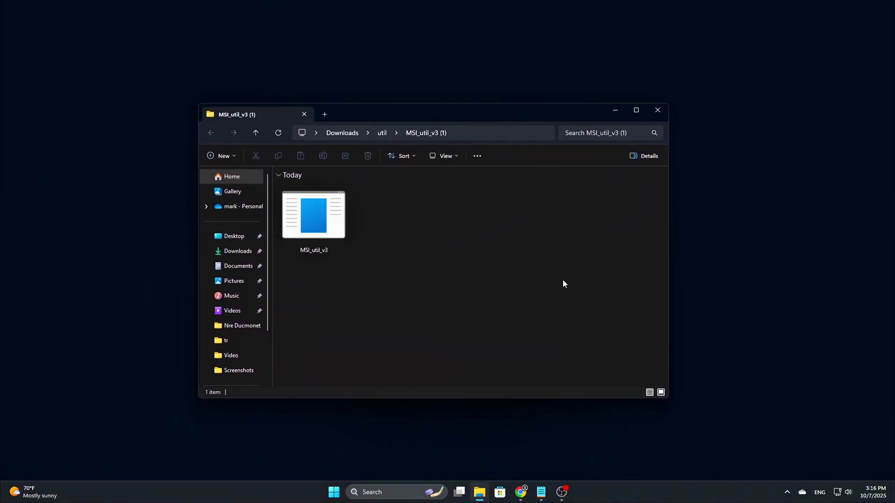
{"action": "left_click_drag", "start_coordinate": [516, 114], "coordinate": [533, 112]}
Step: Run MSI_util_v3 as administrator
{"action": "left_click_drag", "start_coordinate": [471, 332], "coordinate": [382, 239]}
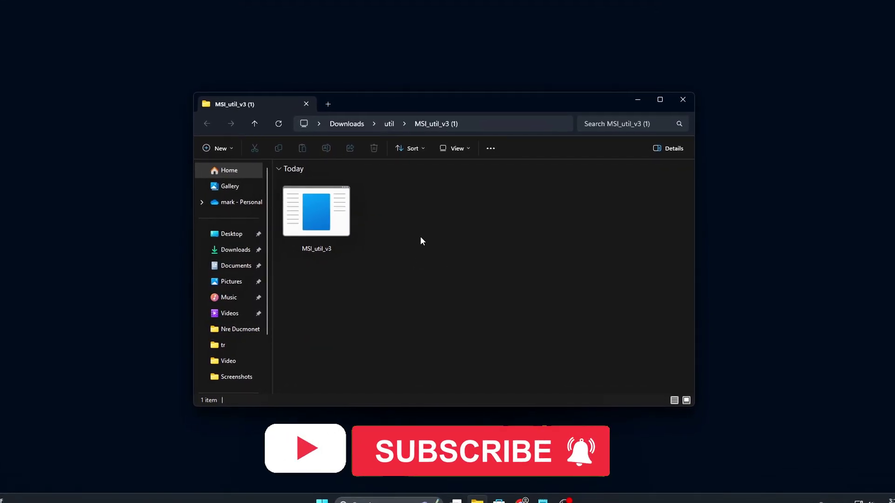
{"action": "left_click_drag", "start_coordinate": [316, 212], "coordinate": [470, 284]}
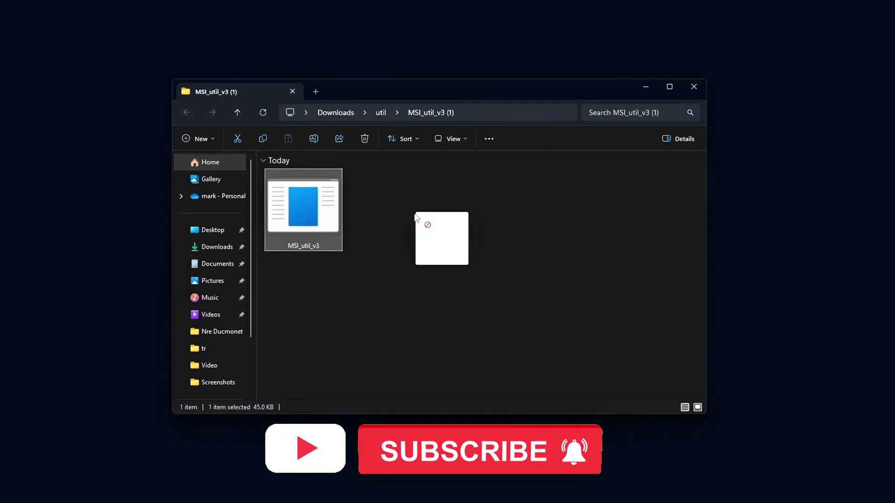
{"action": "left_click", "coordinate": [471, 285]}
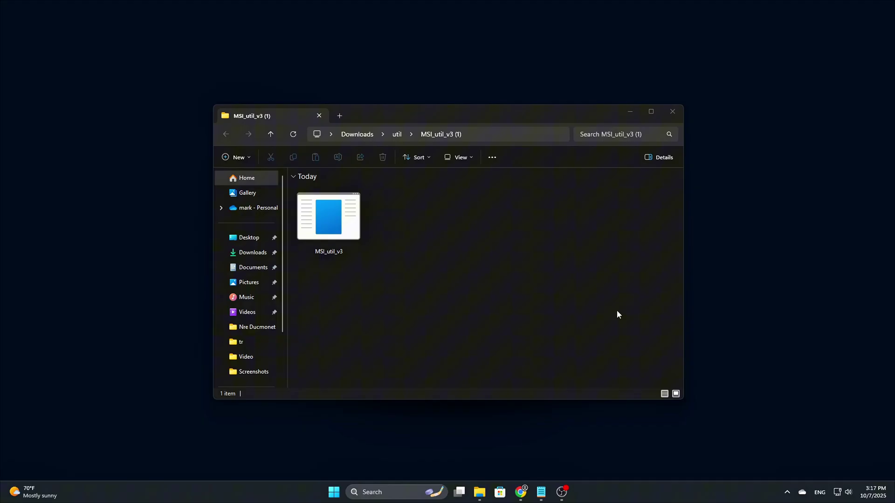
{"action": "left_click", "coordinate": [352, 228]}
{"action": "right_click", "coordinate": [329, 212]}
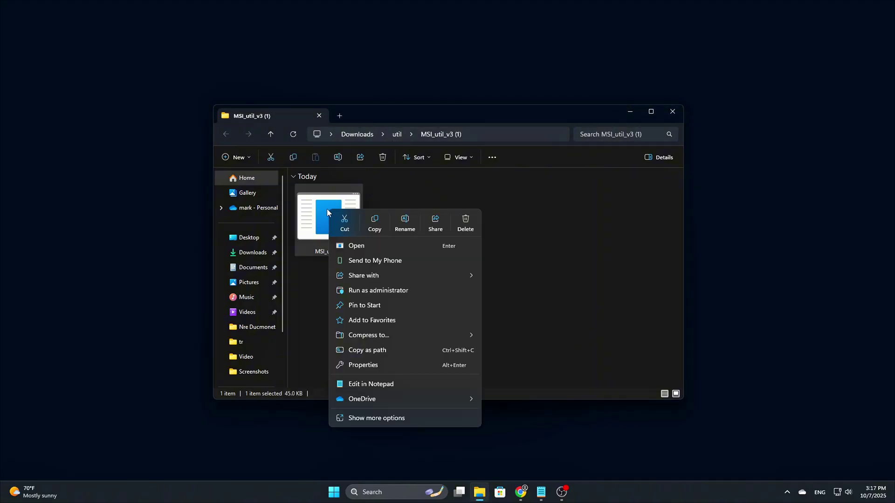
{"action": "left_click", "coordinate": [382, 291]}
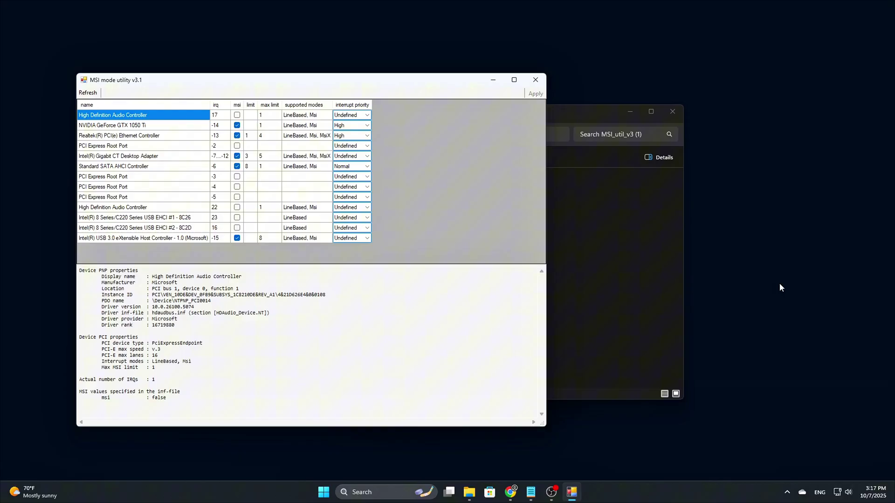
Step: Close the leftover Explorer window, centre the utility, and review the first devices' details
{"action": "left_click", "coordinate": [672, 112]}
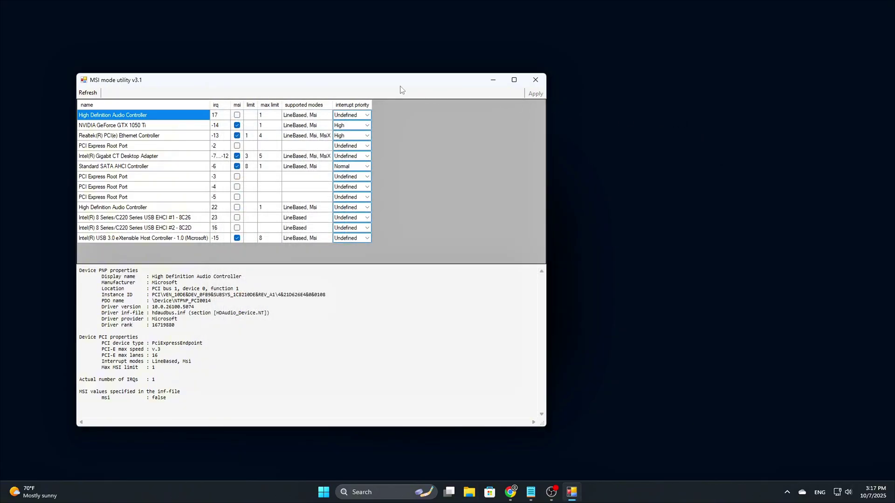
{"action": "left_click_drag", "start_coordinate": [366, 78], "coordinate": [489, 78]}
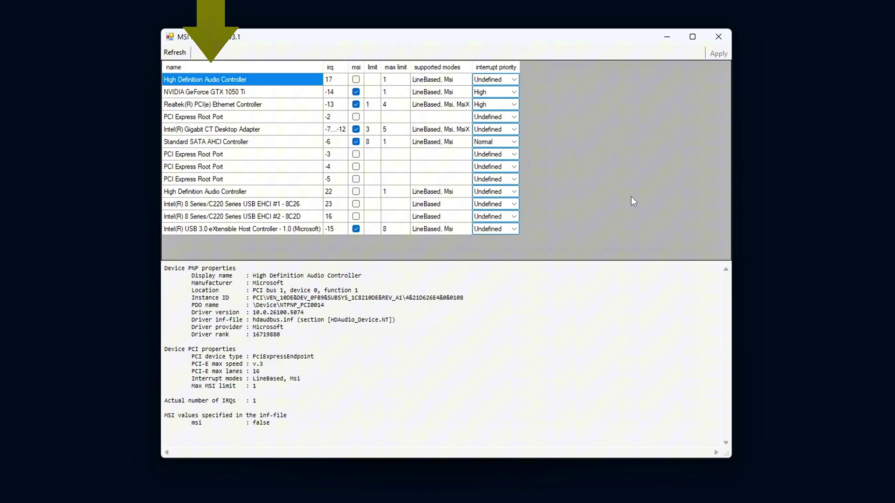
{"action": "left_click", "coordinate": [261, 92]}
{"action": "left_click", "coordinate": [255, 168]}
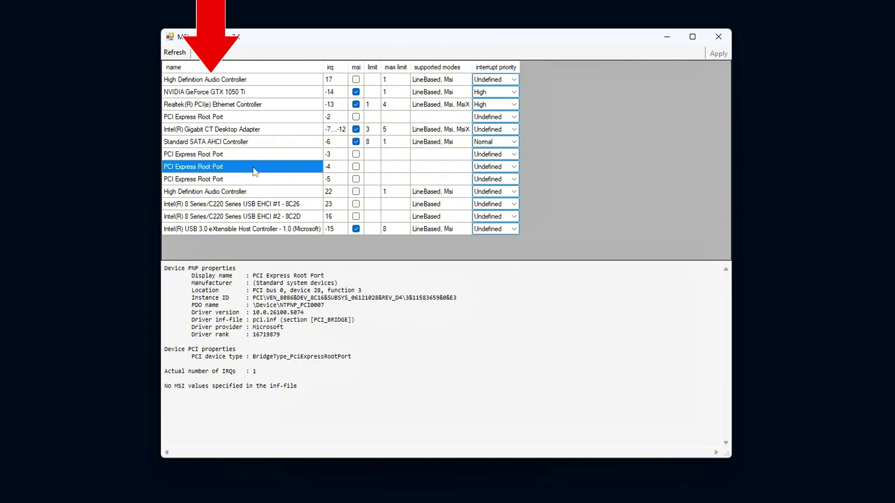
{"action": "key", "text": "Down"}
{"action": "key", "text": "Down"}
{"action": "key", "text": "Down"}
{"action": "key", "text": "Down"}
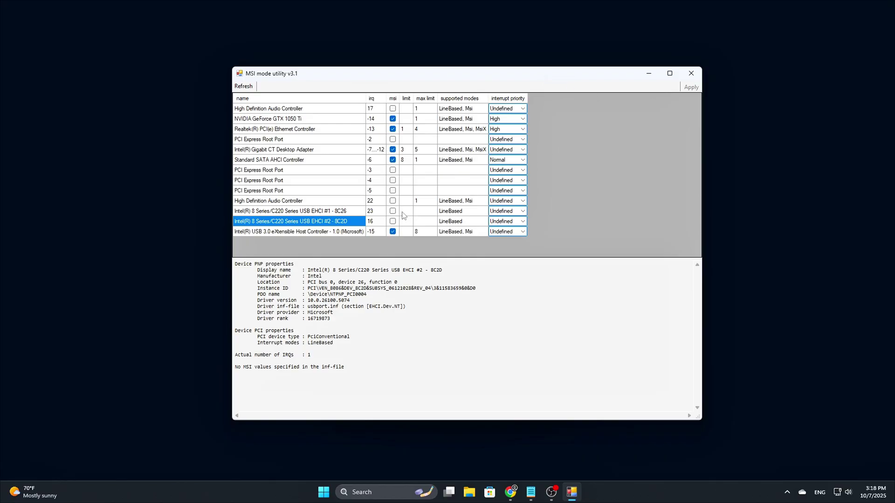
{"action": "key", "text": "Home"}
{"action": "key", "text": "Down"}
{"action": "key", "text": "Down"}
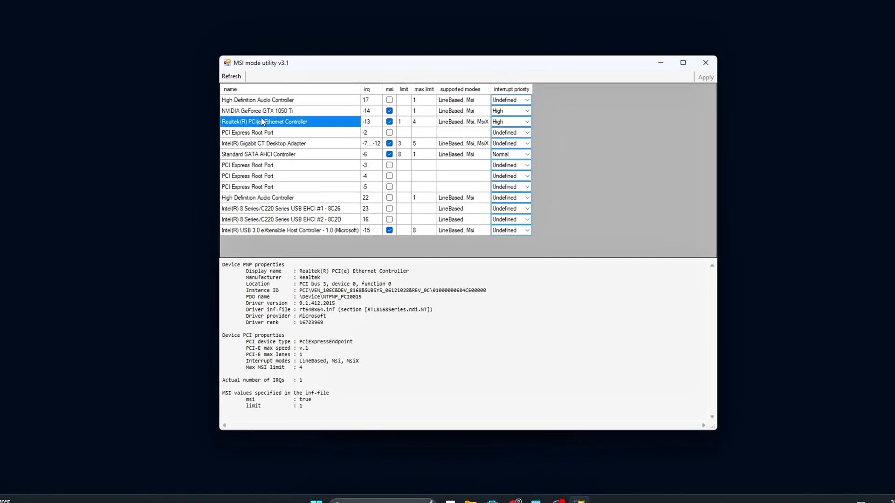
{"action": "key", "text": "Down"}
Step: View the Intel Gigabit, SATA AHCI, root port, USB EHCI #1 and USB 3.0 controller details
{"action": "left_click", "coordinate": [251, 141]}
{"action": "left_click", "coordinate": [252, 152]}
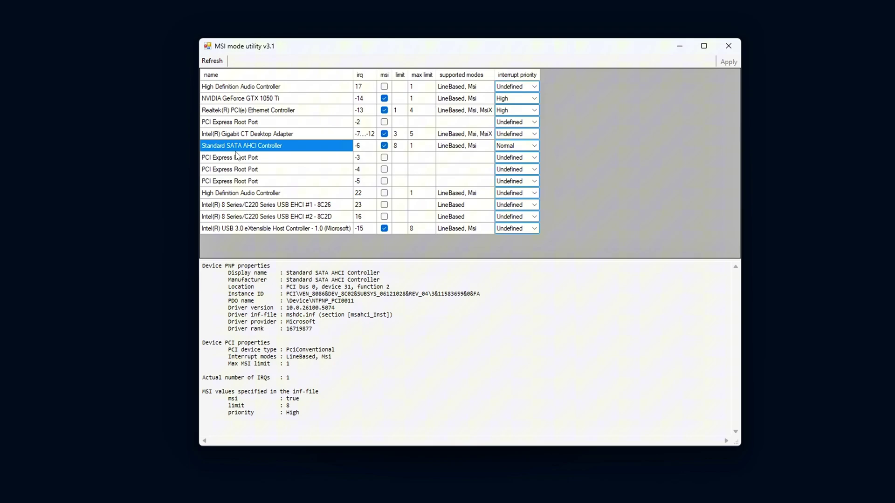
{"action": "left_click", "coordinate": [254, 174]}
{"action": "left_click", "coordinate": [238, 180]}
{"action": "left_click", "coordinate": [236, 205]}
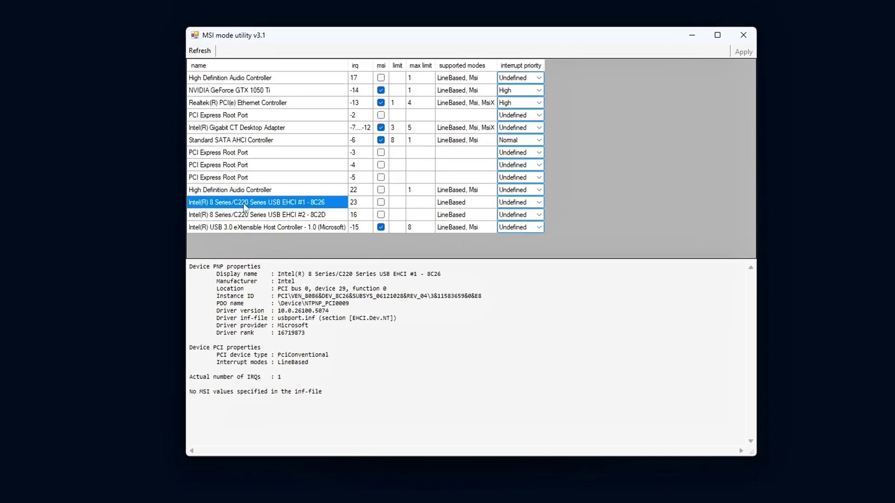
{"action": "left_click", "coordinate": [235, 227]}
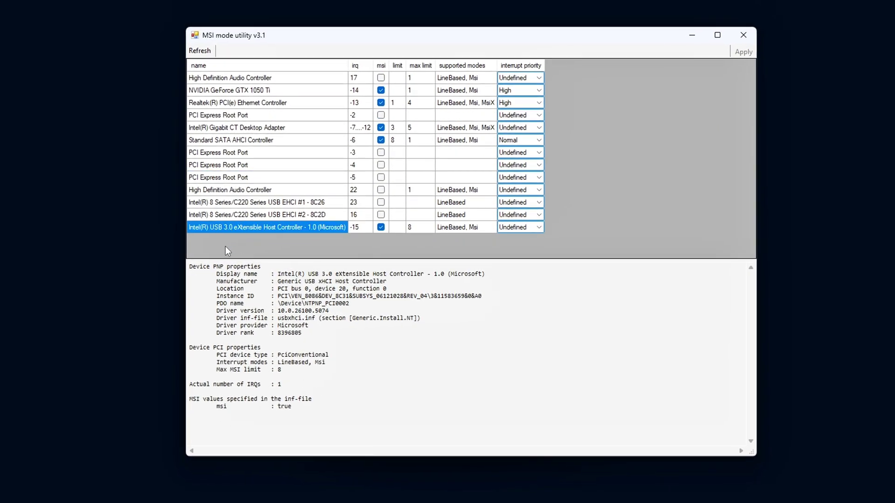
Step: Go back up through the USB, audio and root port rows to the GTX 1050 Ti and Realtek Ethernet
{"action": "left_click", "coordinate": [259, 215]}
{"action": "left_click", "coordinate": [262, 200]}
{"action": "left_click", "coordinate": [275, 190]}
{"action": "left_click", "coordinate": [301, 150]}
{"action": "left_click", "coordinate": [289, 115]}
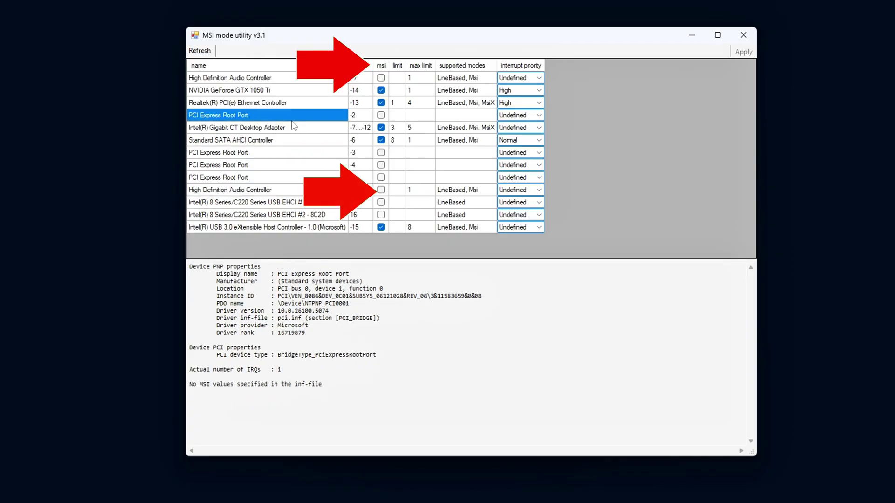
{"action": "left_click", "coordinate": [280, 89]}
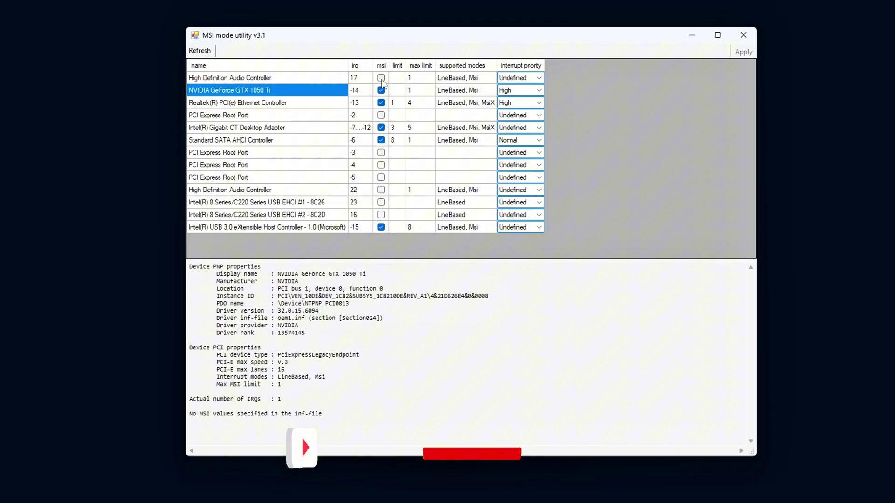
{"action": "left_click", "coordinate": [292, 103]}
{"action": "left_click", "coordinate": [304, 90]}
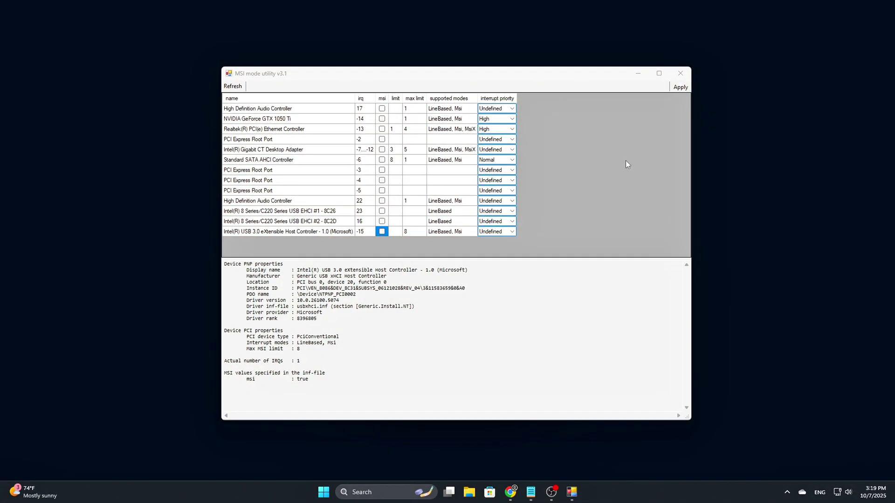
Step: Tick msi on the GTX 1050 Ti, Intel Gigabit CT Desktop Adapter and Standard SATA AHCI Controller rows
{"action": "left_click_drag", "start_coordinate": [566, 78], "coordinate": [568, 80]}
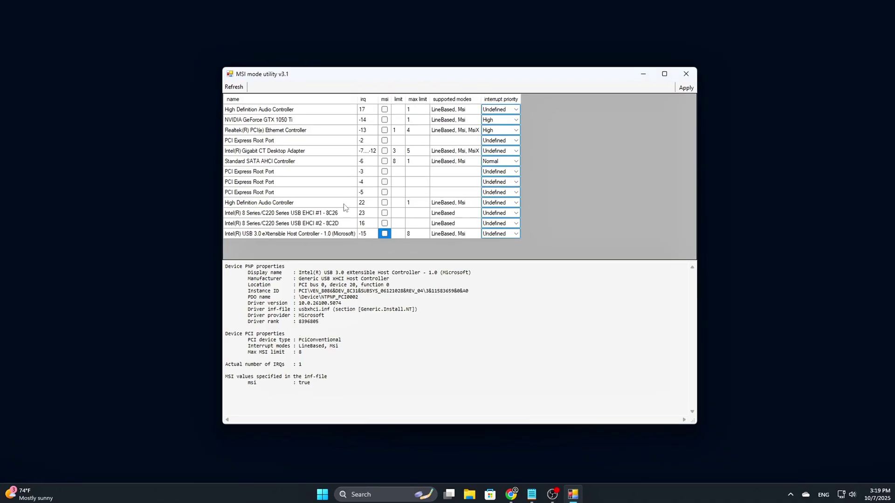
{"action": "left_click", "coordinate": [246, 111]}
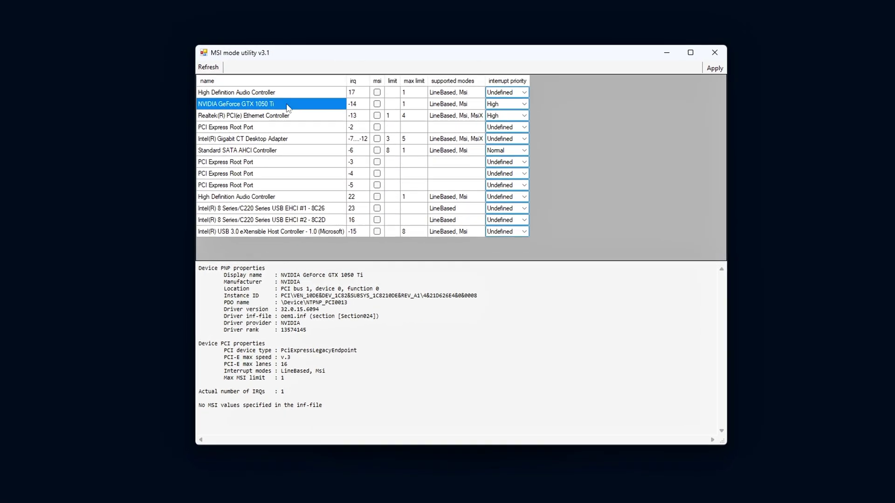
{"action": "left_click", "coordinate": [379, 108]}
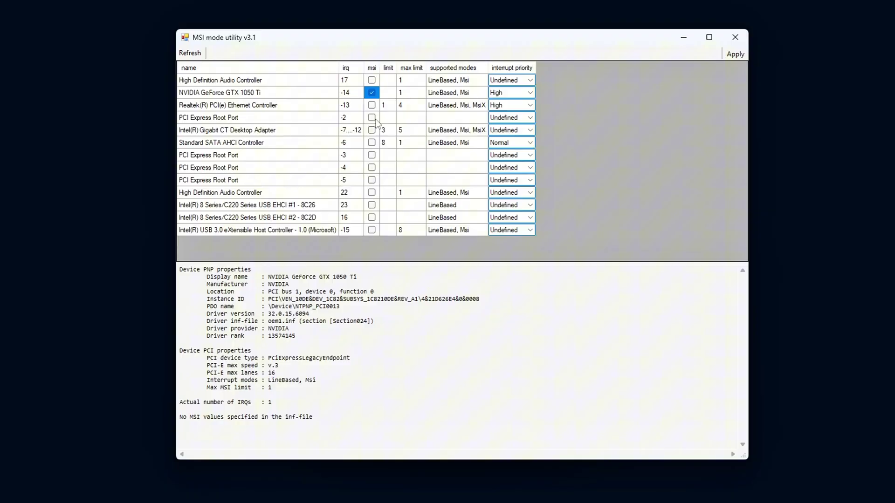
{"action": "left_click", "coordinate": [259, 132]}
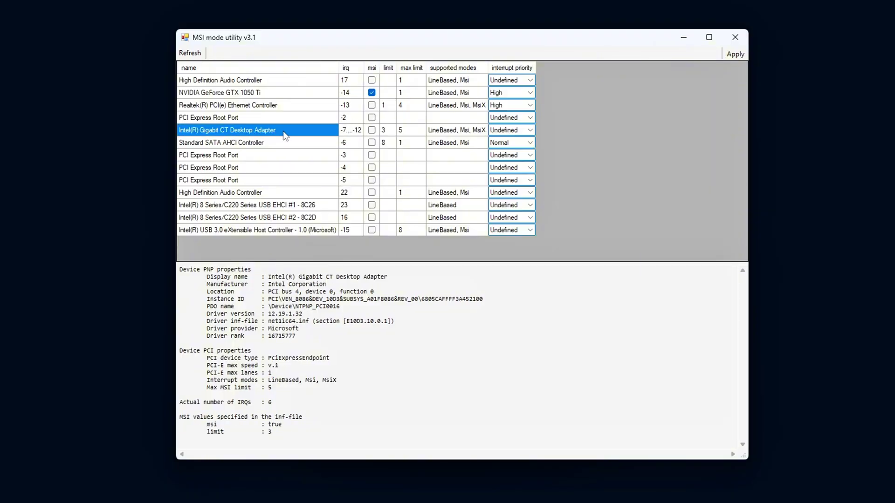
{"action": "left_click", "coordinate": [372, 130]}
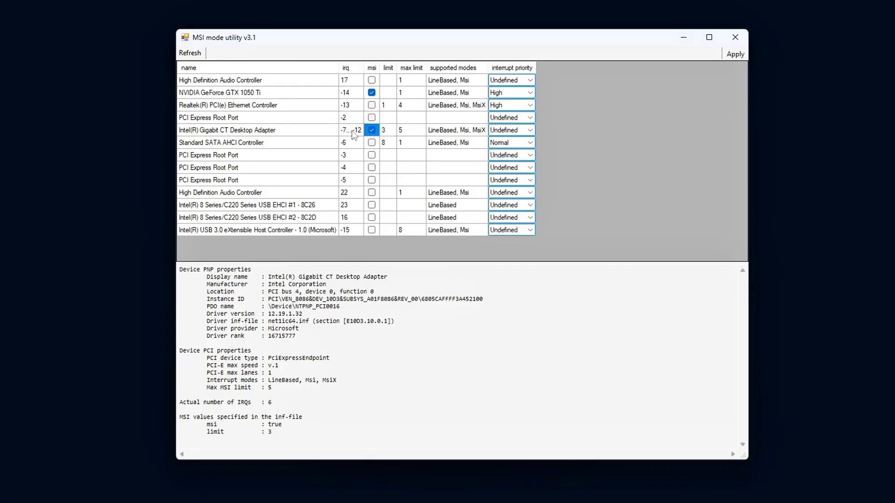
{"action": "left_click", "coordinate": [244, 147]}
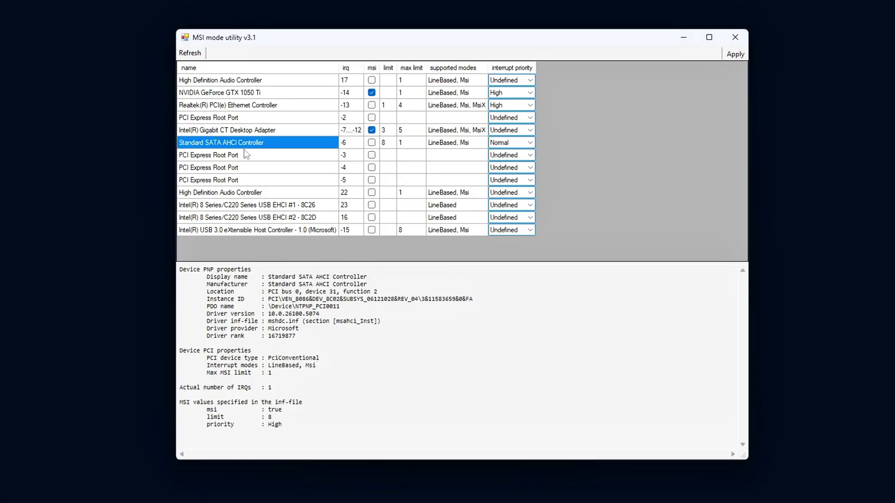
{"action": "left_click", "coordinate": [372, 144]}
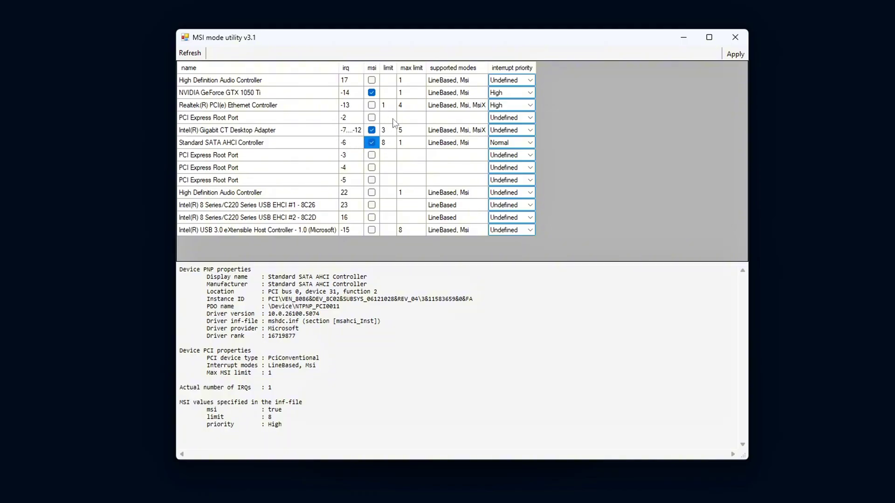
{"action": "left_click", "coordinate": [317, 94]}
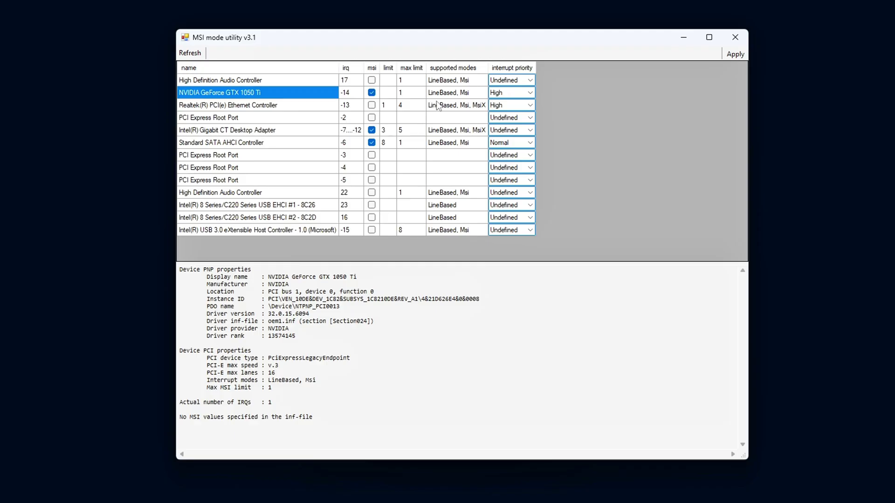
Step: Keep the GPU's interrupt priority at High and set the SATA AHCI controller's to Undefined
{"action": "left_click", "coordinate": [505, 94]}
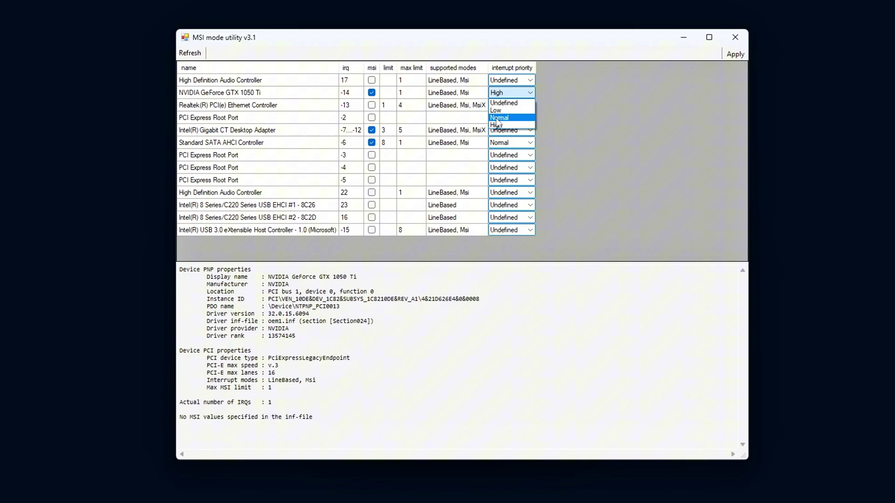
{"action": "left_click", "coordinate": [503, 125]}
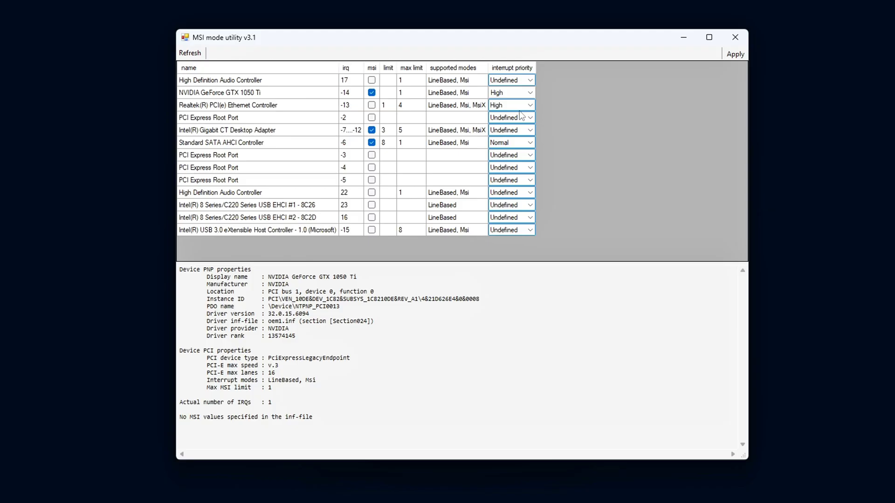
{"action": "left_click", "coordinate": [509, 135]}
{"action": "left_click", "coordinate": [522, 143]}
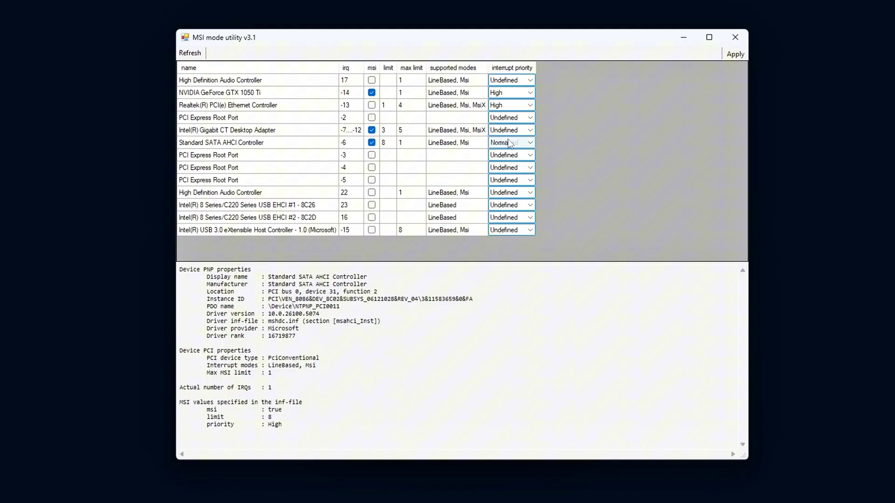
{"action": "left_click", "coordinate": [521, 151]}
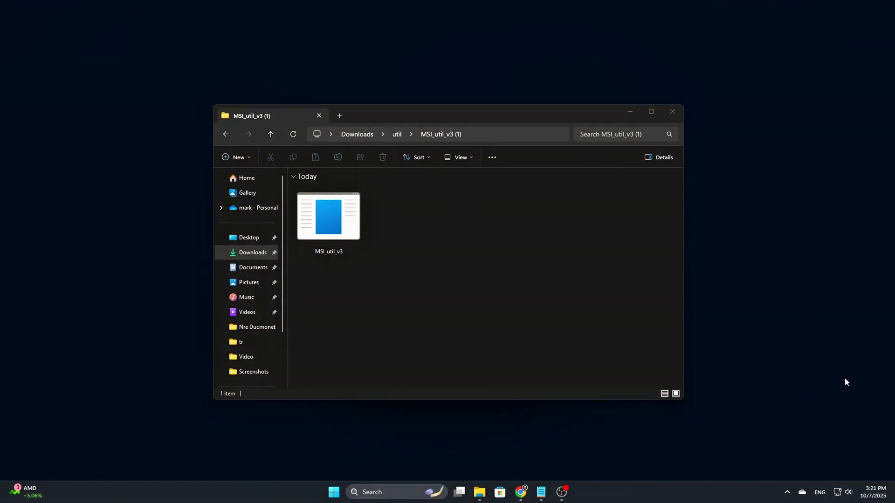
Step: Run MSI_util_v3 as administrator from its folder
{"action": "left_click", "coordinate": [314, 228]}
{"action": "right_click", "coordinate": [320, 226]}
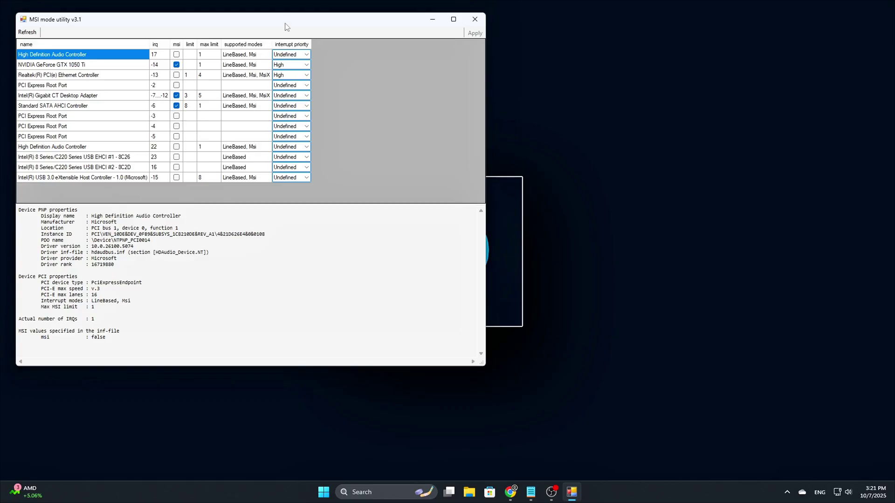
{"action": "left_click_drag", "start_coordinate": [287, 26], "coordinate": [519, 90]}
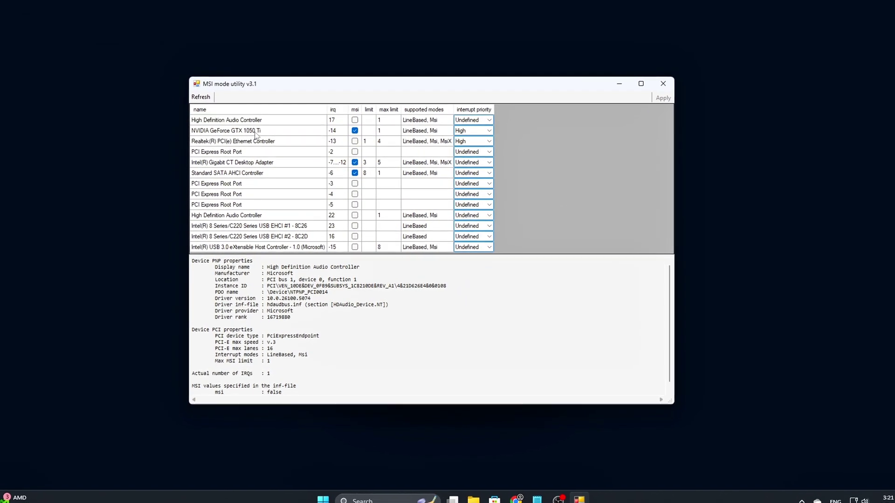
{"action": "left_click", "coordinate": [255, 132]}
{"action": "left_click", "coordinate": [305, 173]}
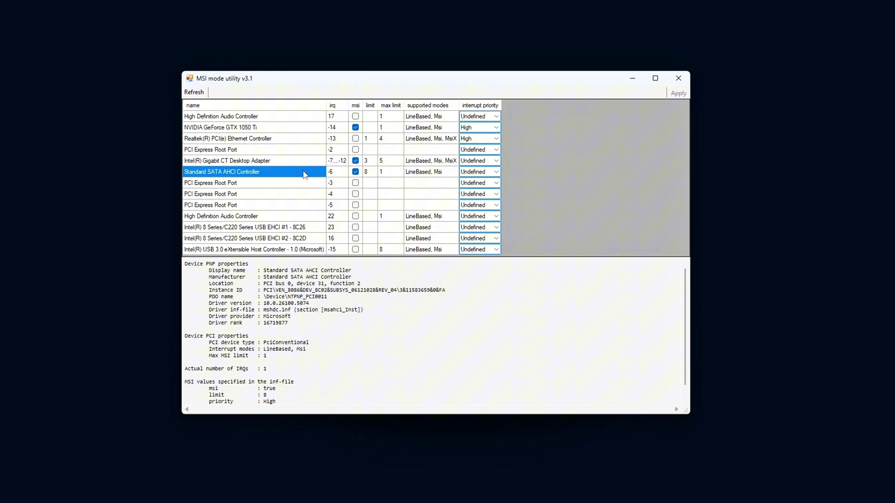
{"action": "key", "text": "Up"}
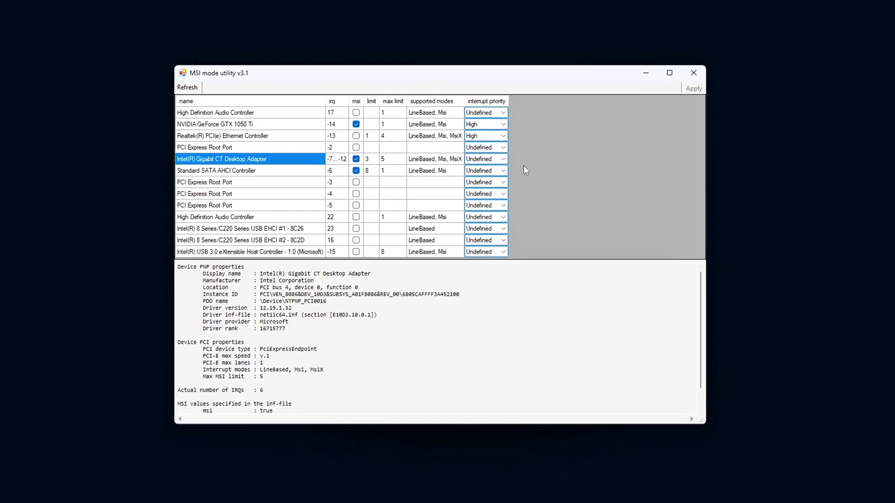
{"action": "left_click", "coordinate": [262, 171]}
{"action": "left_click", "coordinate": [259, 124]}
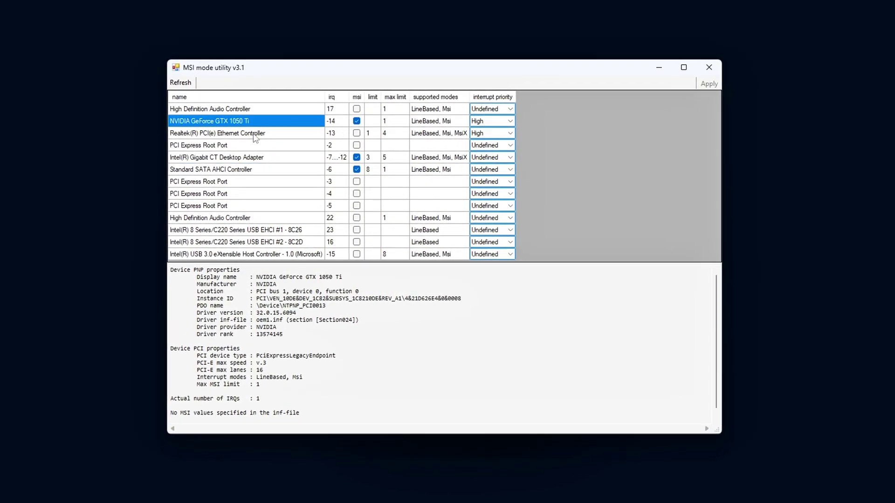
{"action": "left_click", "coordinate": [260, 156]}
{"action": "key", "text": "Down"}
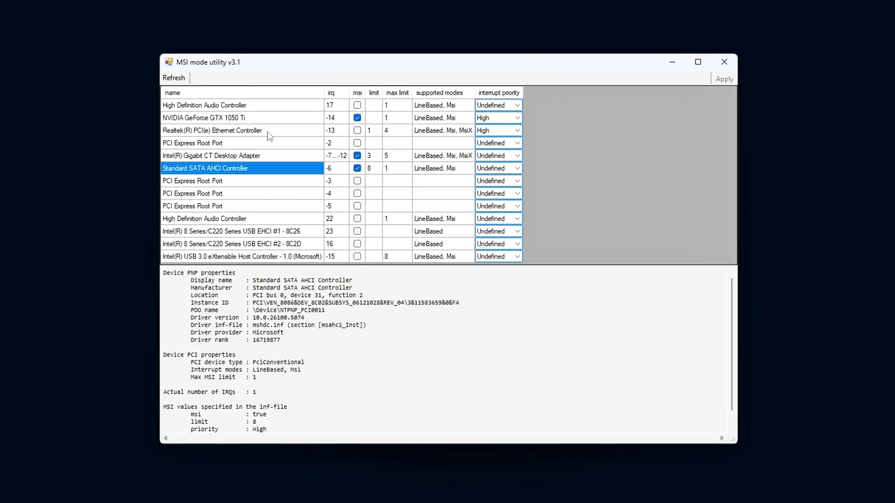
{"action": "left_click", "coordinate": [261, 118]}
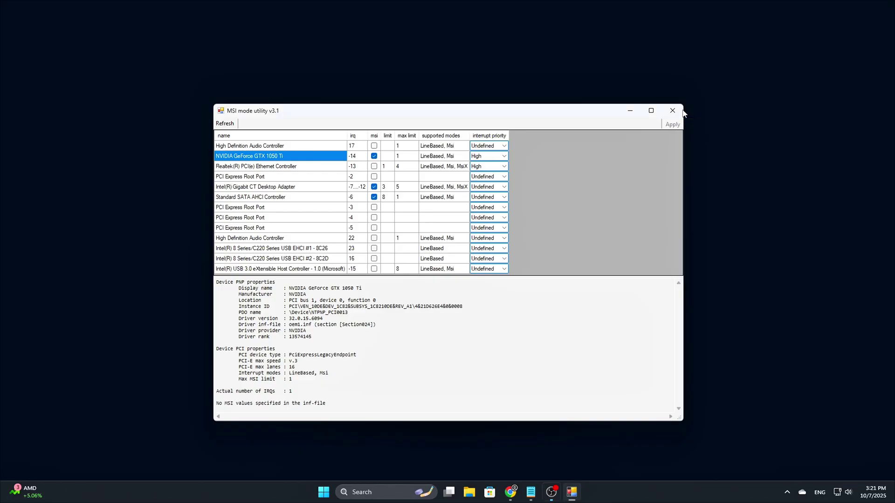
Step: Close the MSI utility and launch LatencyMon from the search results
{"action": "left_click", "coordinate": [680, 111]}
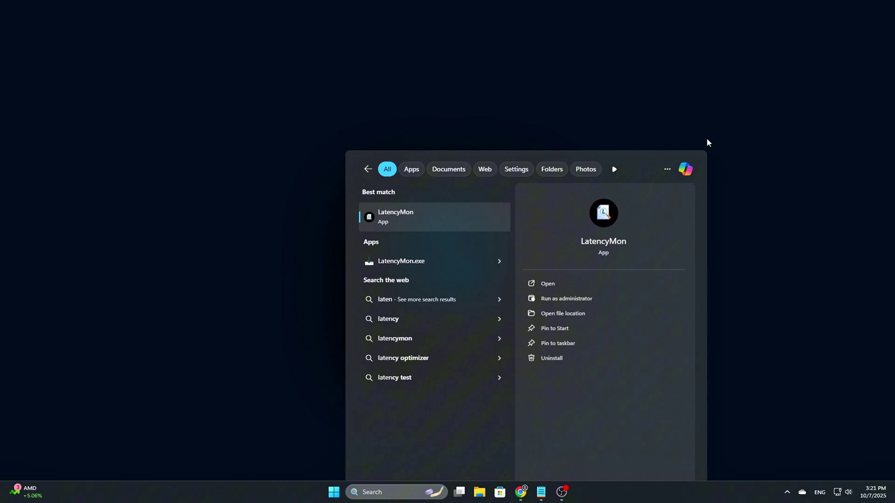
{"action": "key", "text": "Return"}
{"action": "left_click_drag", "start_coordinate": [369, 98], "coordinate": [382, 78]}
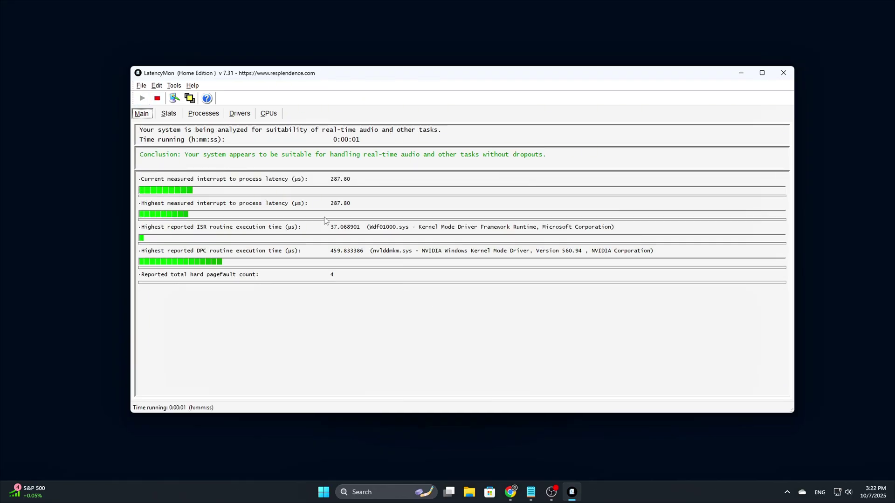
Step: Review per-driver latencies in LatencyMon, where nvlddmkm.sys shows the highest execution time
{"action": "left_click", "coordinate": [240, 113]}
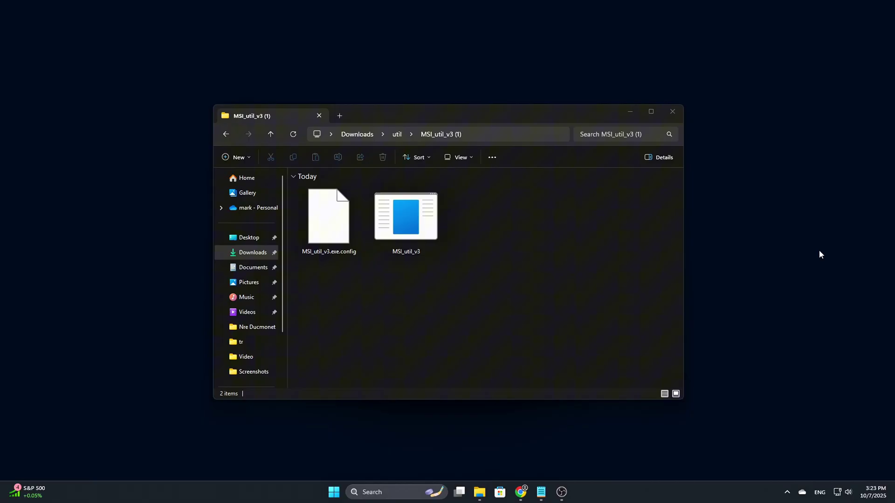
Step: Bring File Explorer forward and bring up the actions menu for MSI_util_v3
{"action": "left_click", "coordinate": [379, 230]}
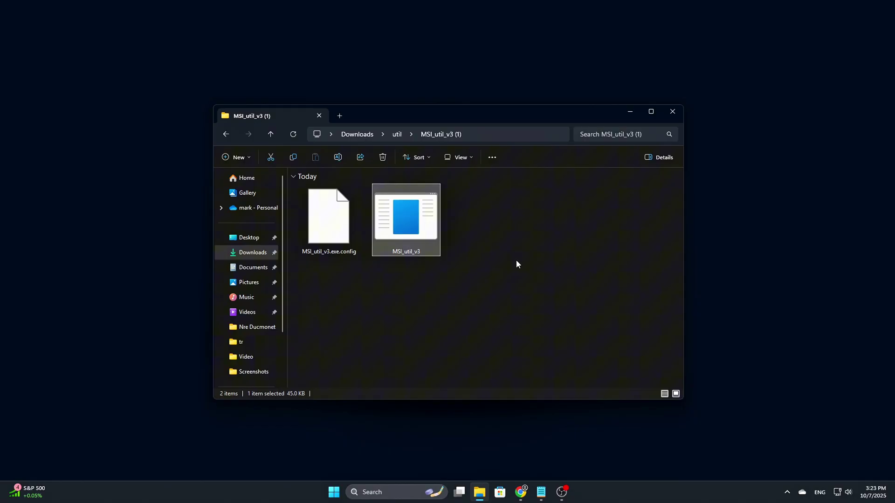
{"action": "right_click", "coordinate": [392, 220]}
Step: Launch MSI_util_v3 as administrator, close Explorer, and inspect the Standard SATA AHCI Controller
{"action": "left_click", "coordinate": [459, 300]}
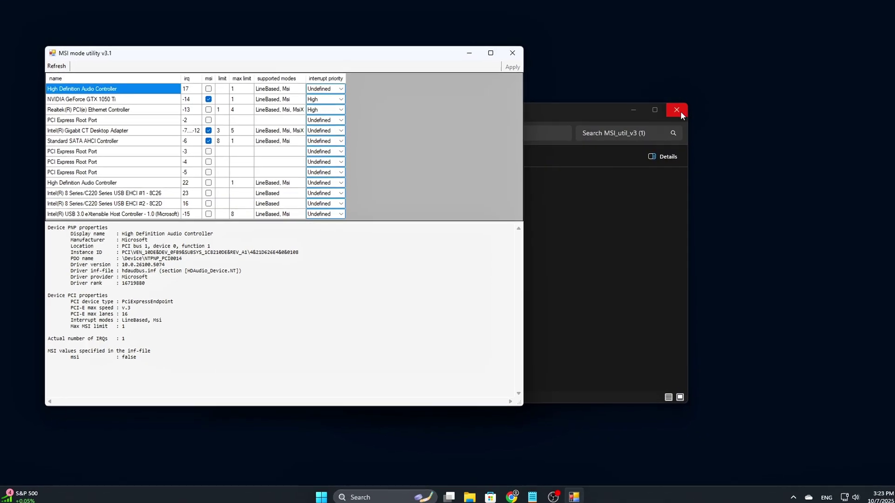
{"action": "left_click", "coordinate": [677, 110]}
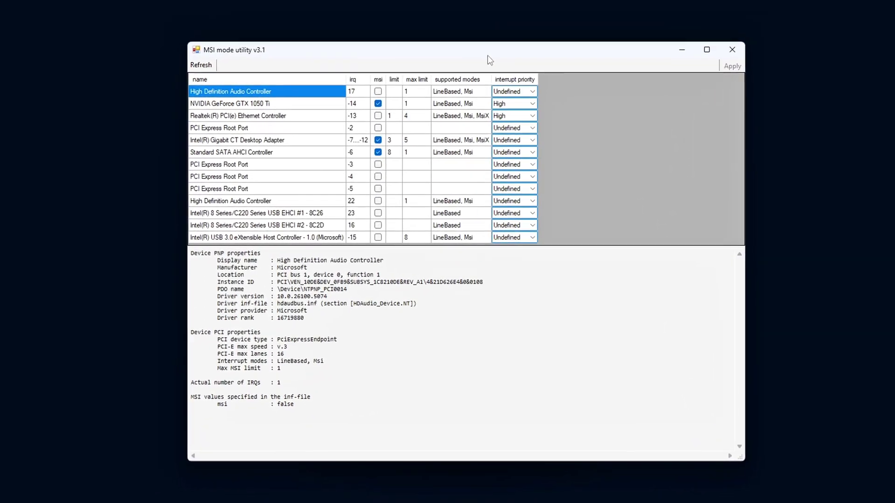
{"action": "left_click", "coordinate": [286, 152]}
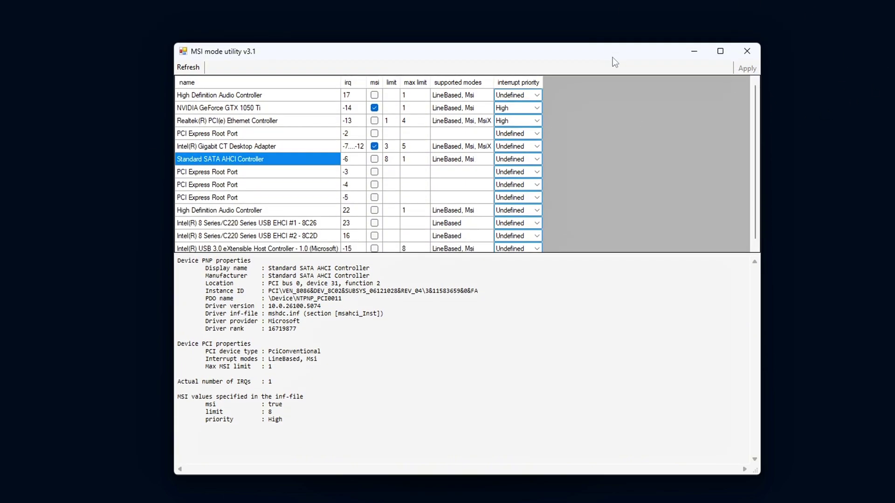
{"action": "left_click_drag", "start_coordinate": [613, 46], "coordinate": [547, 61]}
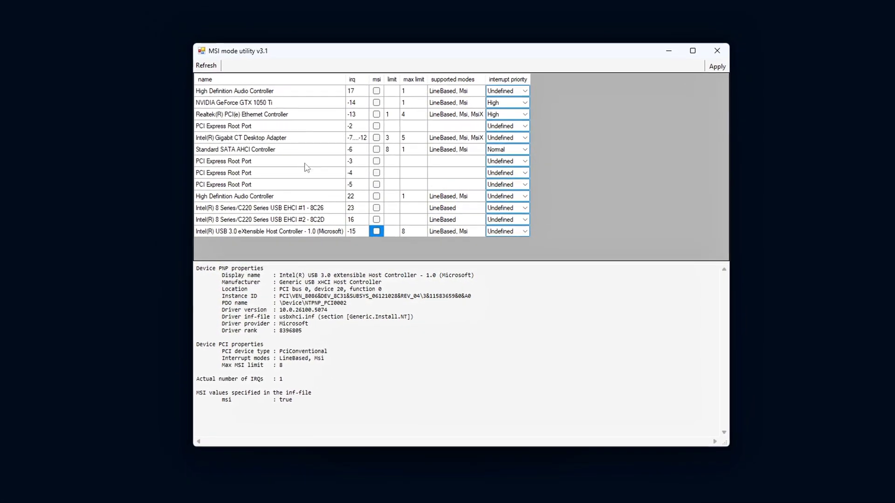
Step: Re-enable MSI for the NVIDIA GeForce GTX 1050 Ti, then check the Intel Gigabit CT adapter
{"action": "left_click", "coordinate": [339, 101]}
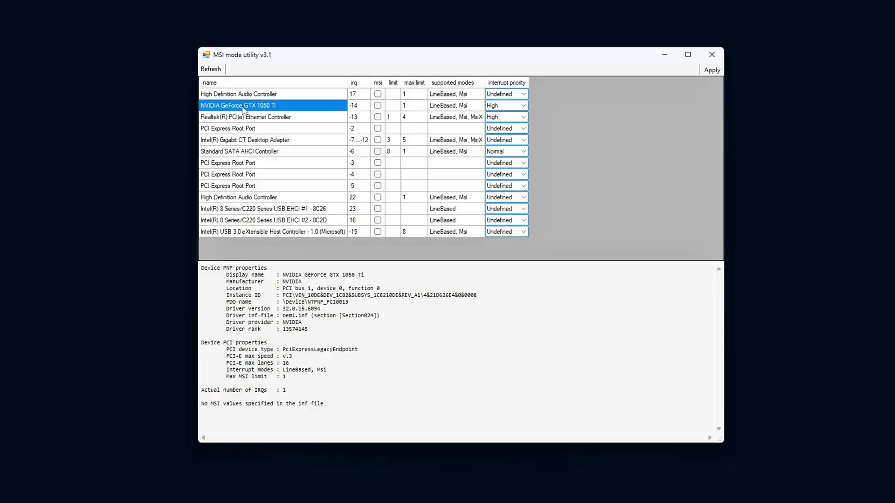
{"action": "left_click", "coordinate": [378, 107]}
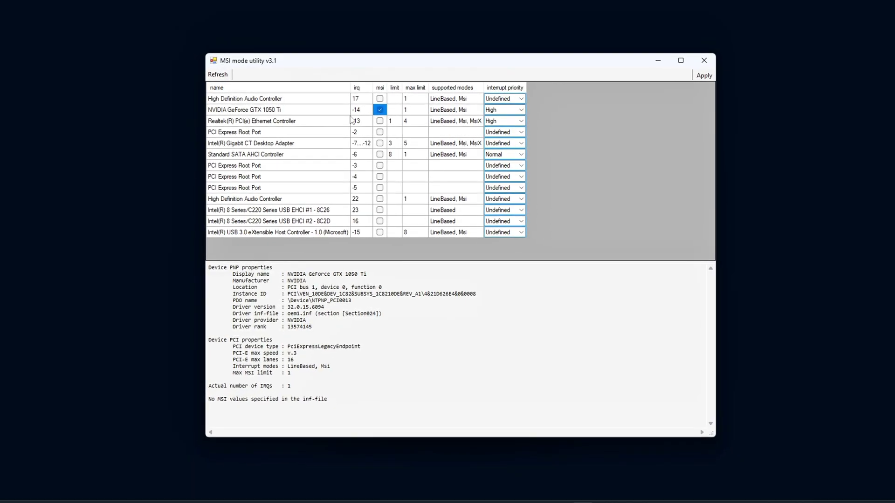
{"action": "left_click", "coordinate": [324, 146]}
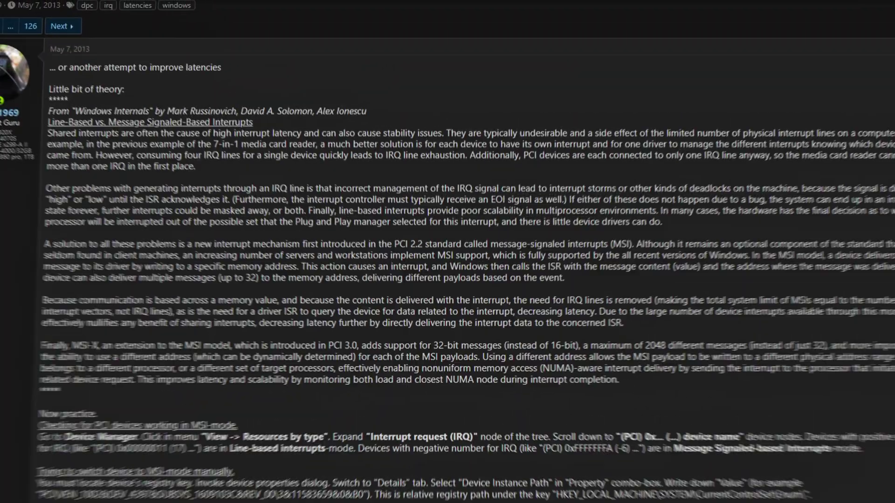
Step: Scroll the Guru3D post down to the MSI utility v3 download link and MD5 hash
{"action": "scroll", "coordinate": [448, 252], "scroll_direction": "down", "scroll_amount": 2}
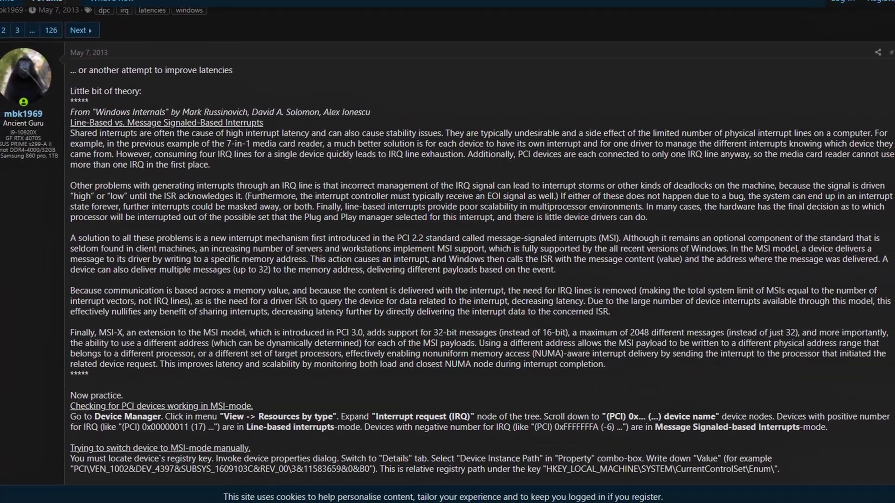
{"action": "scroll", "coordinate": [448, 252], "scroll_direction": "down", "scroll_amount": 3}
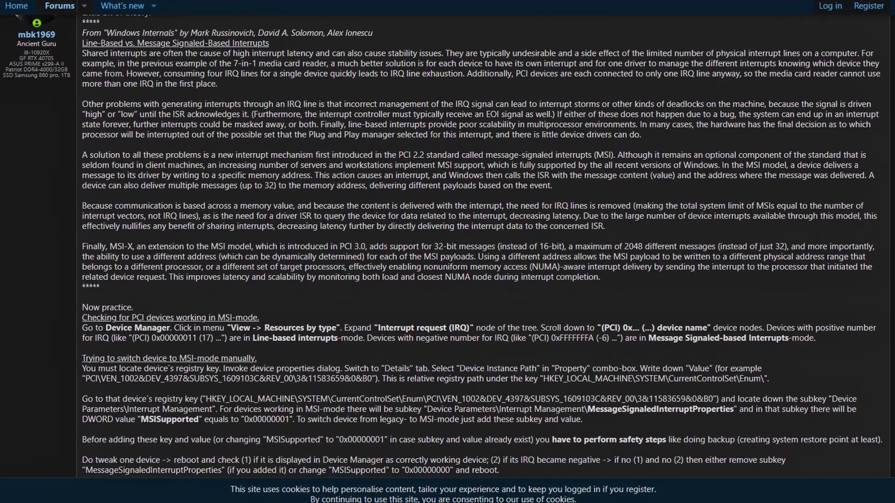
{"action": "scroll", "coordinate": [447, 252], "scroll_direction": "down", "scroll_amount": 3}
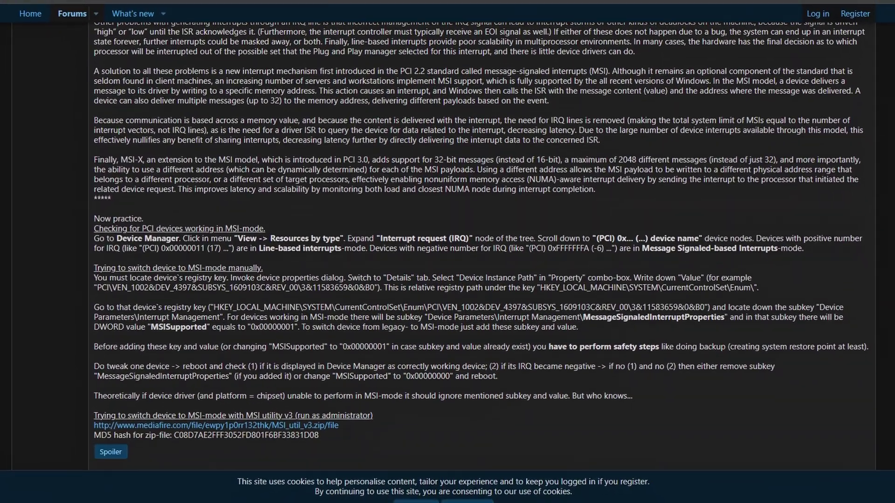
{"action": "scroll", "coordinate": [345, 260], "scroll_direction": "down", "scroll_amount": 3}
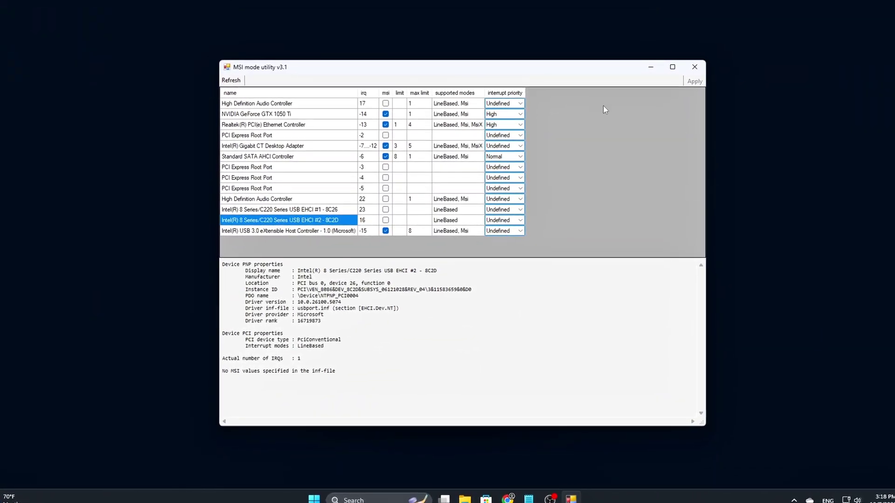
{"action": "left_click", "coordinate": [261, 102]}
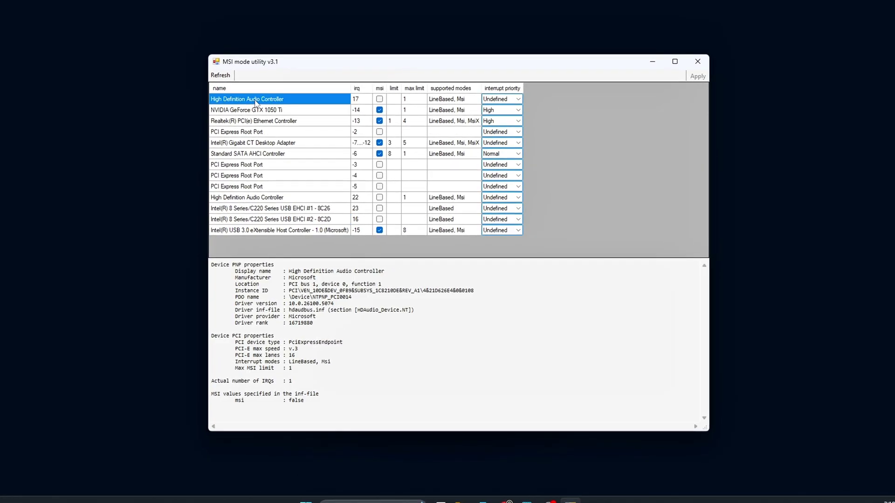
{"action": "left_click", "coordinate": [257, 123]}
{"action": "left_click", "coordinate": [250, 134]}
{"action": "left_click", "coordinate": [240, 141]}
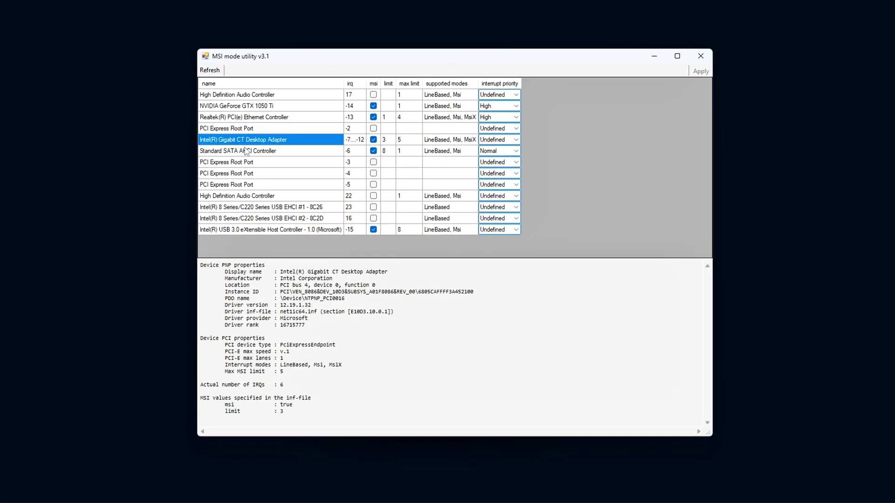
{"action": "left_click", "coordinate": [241, 153]}
{"action": "left_click", "coordinate": [243, 174]}
{"action": "left_click", "coordinate": [233, 184]}
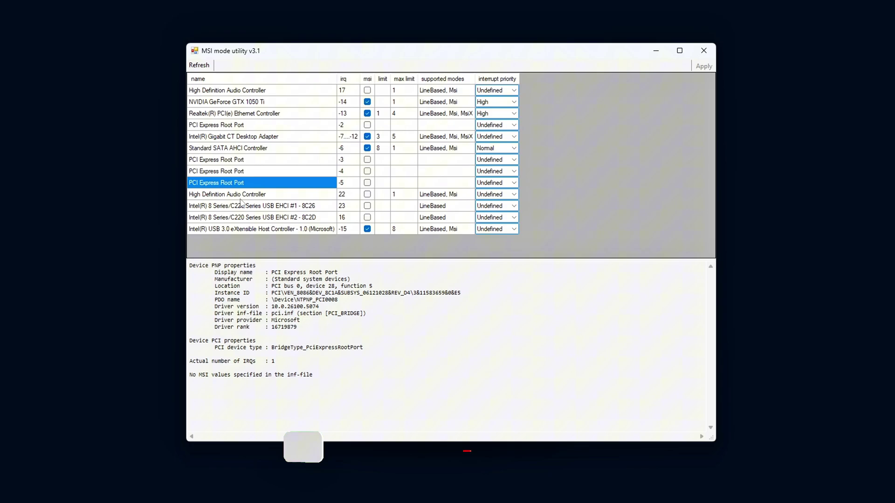
{"action": "left_click", "coordinate": [231, 206]}
{"action": "left_click", "coordinate": [229, 229]}
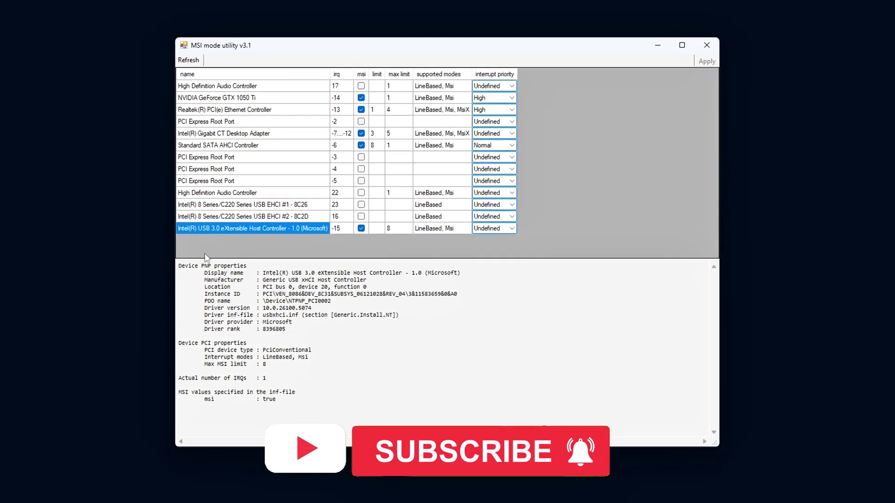
{"action": "left_click", "coordinate": [246, 216]}
{"action": "left_click", "coordinate": [253, 203]}
{"action": "left_click", "coordinate": [251, 191]}
{"action": "left_click", "coordinate": [274, 155]}
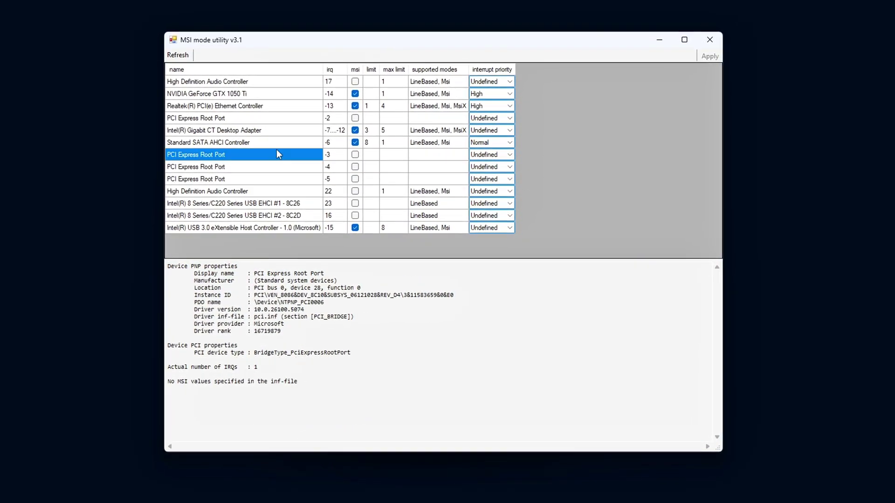